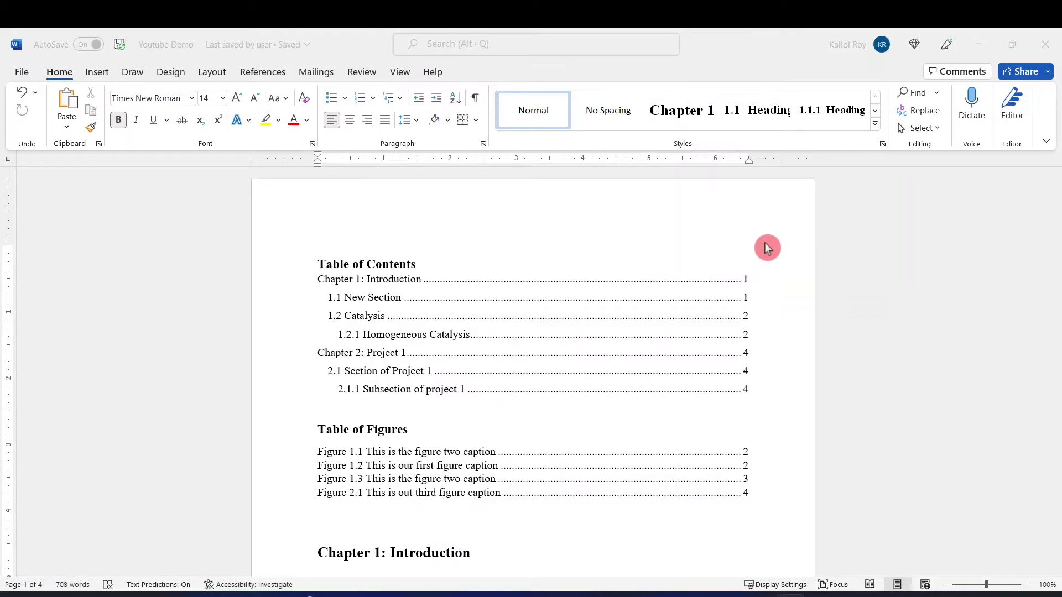
Insert a one-row, three-column table on a new line above the first paragraph of page 3.
scroll(769, 310, "down", 10)
scroll(767, 315, "down", 12)
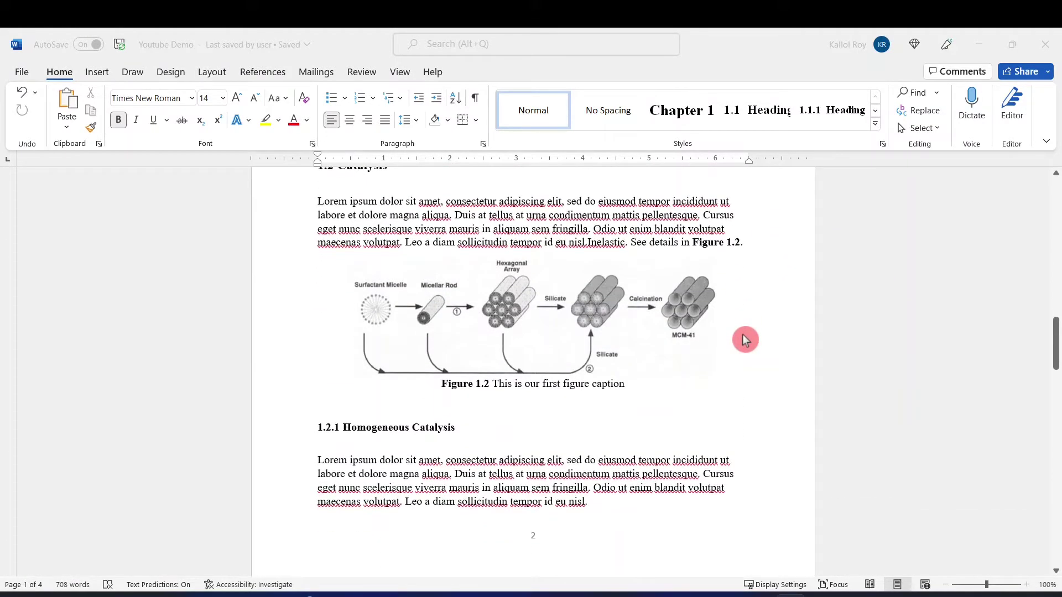
scroll(671, 446, "down", 3)
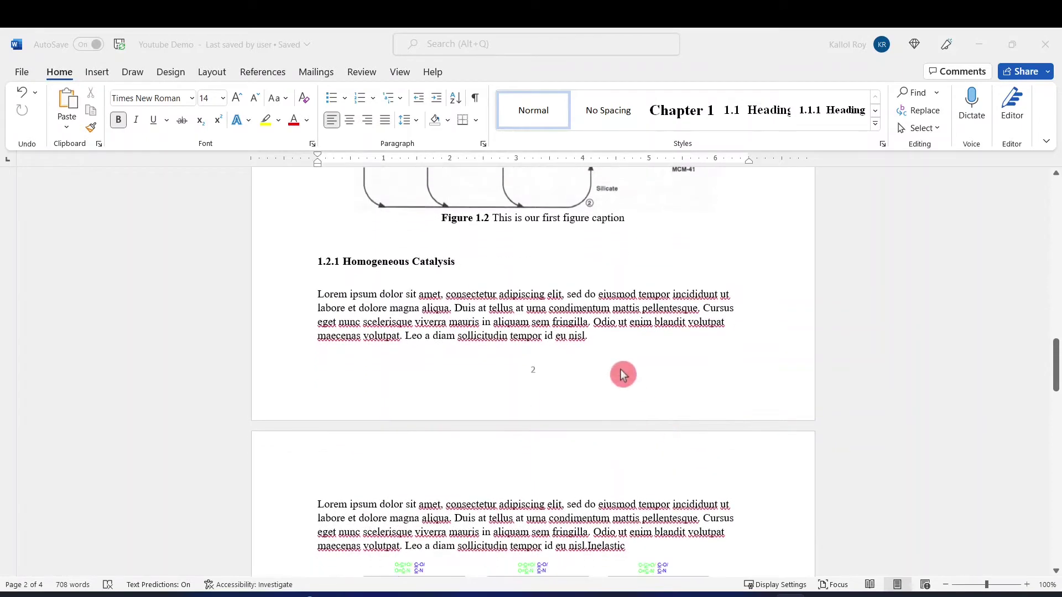
left_click(599, 342)
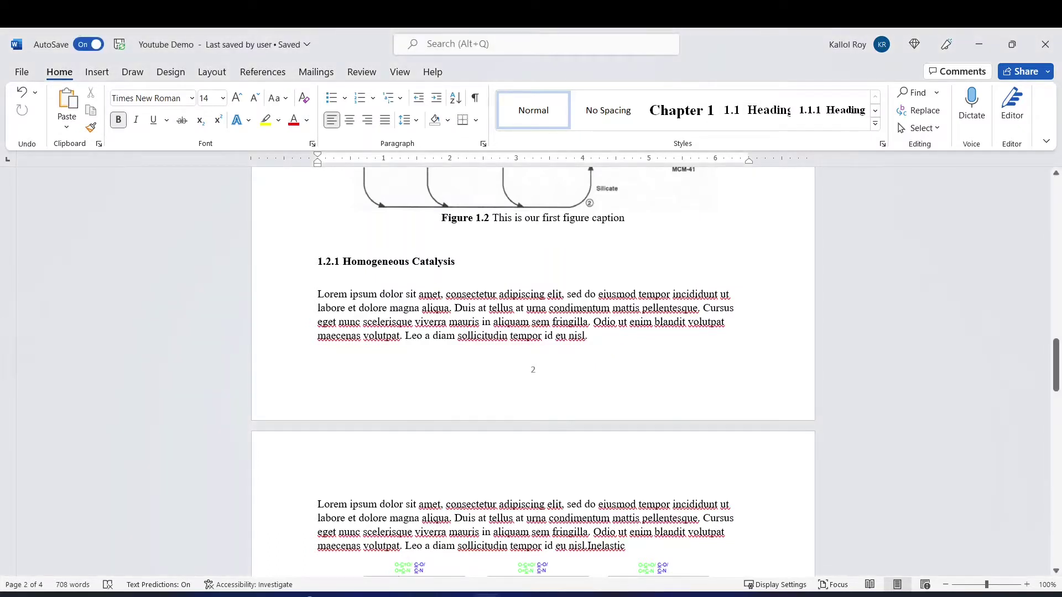
key("ctrl+Return")
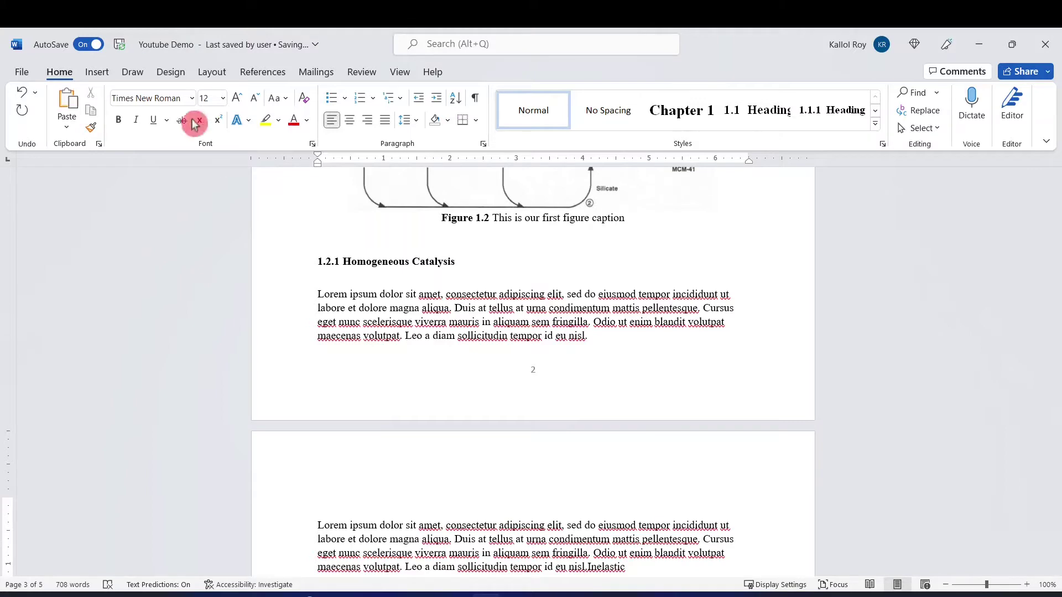
left_click(102, 76)
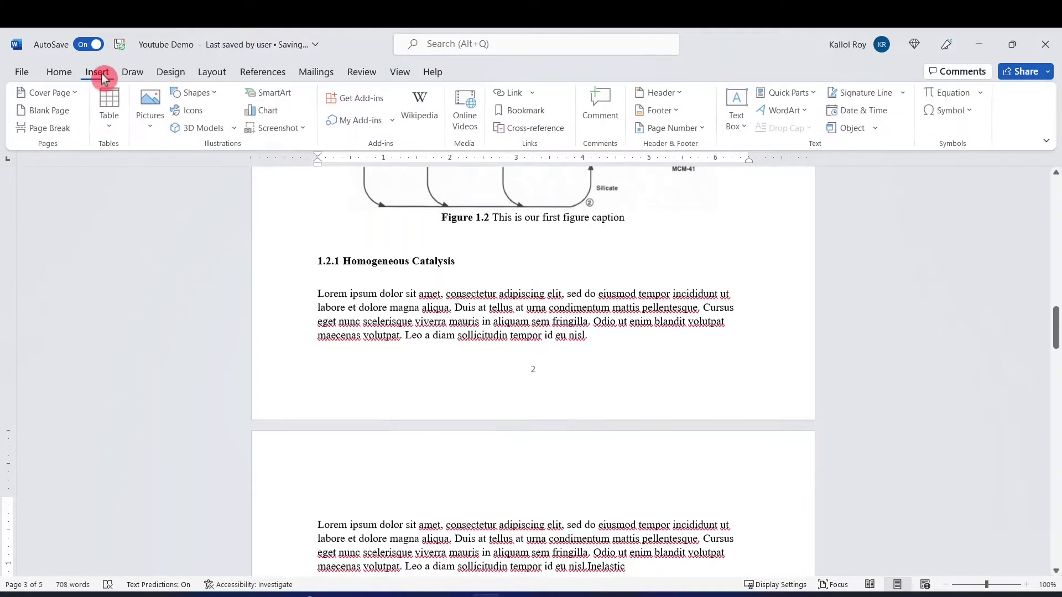
left_click(109, 126)
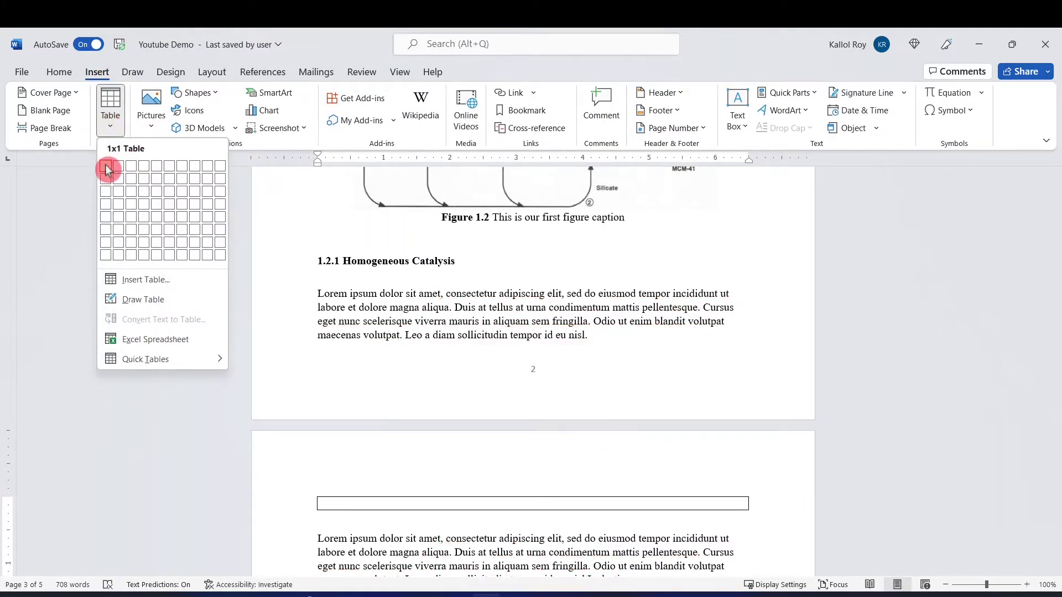
left_click(132, 165)
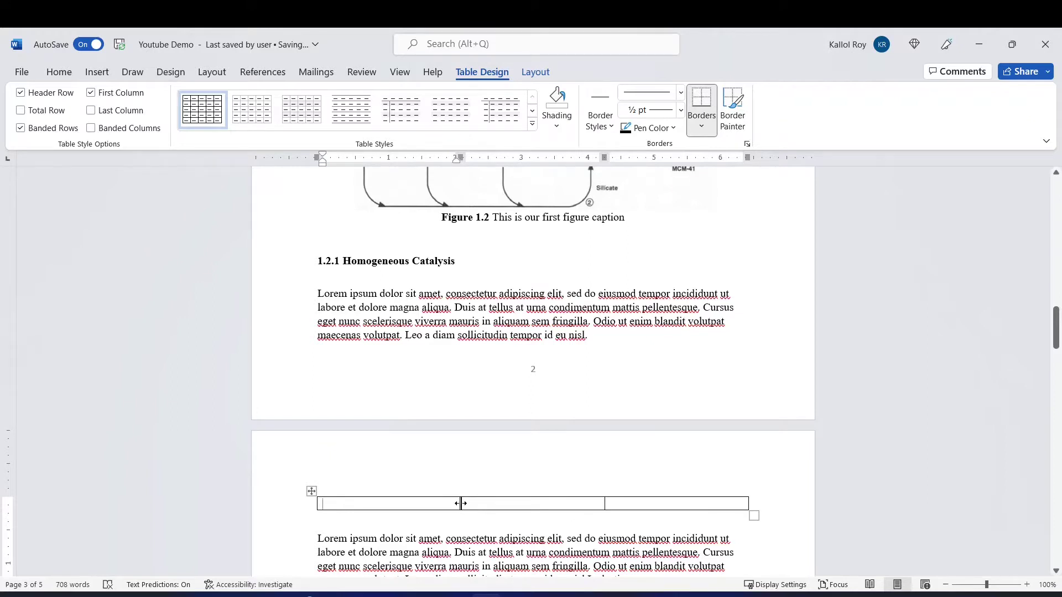
Narrow the table's first and last columns to about 0.7 inch each, leaving a wide middle column.
left_click_drag(461, 503, 363, 504)
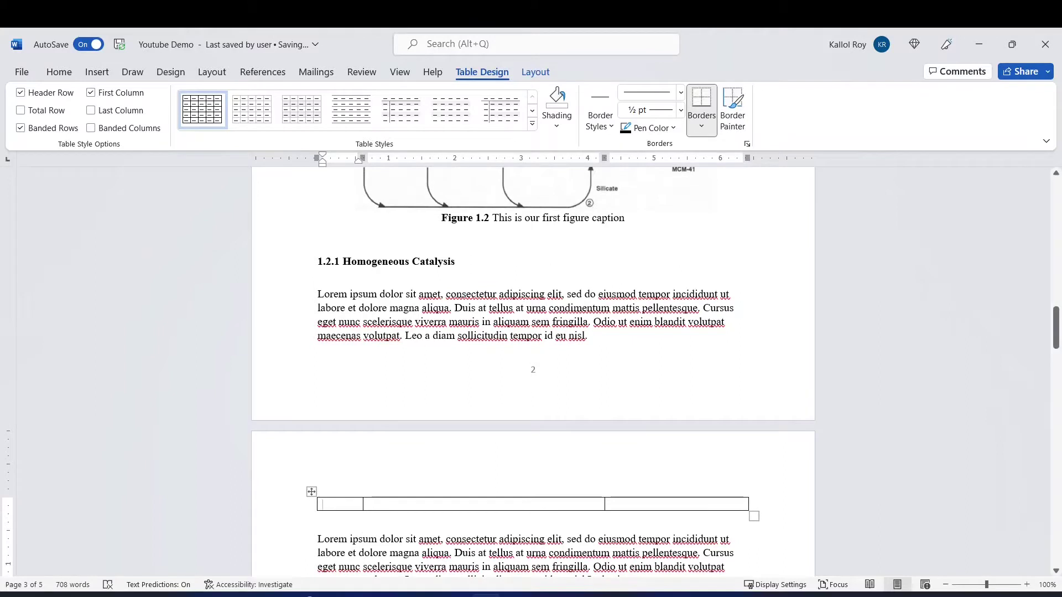
left_click(606, 504)
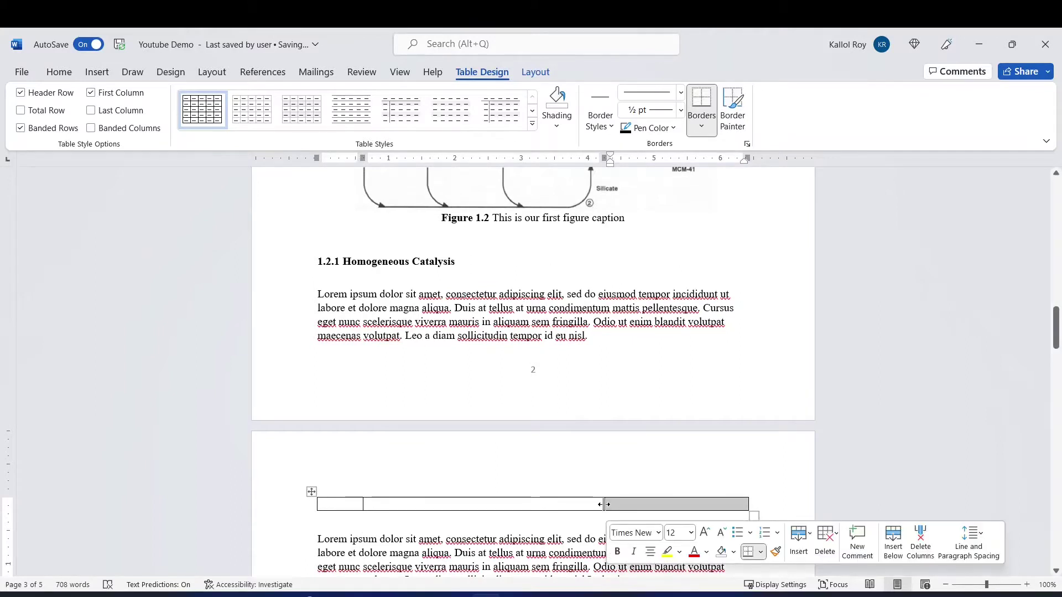
left_click_drag(605, 504, 700, 509)
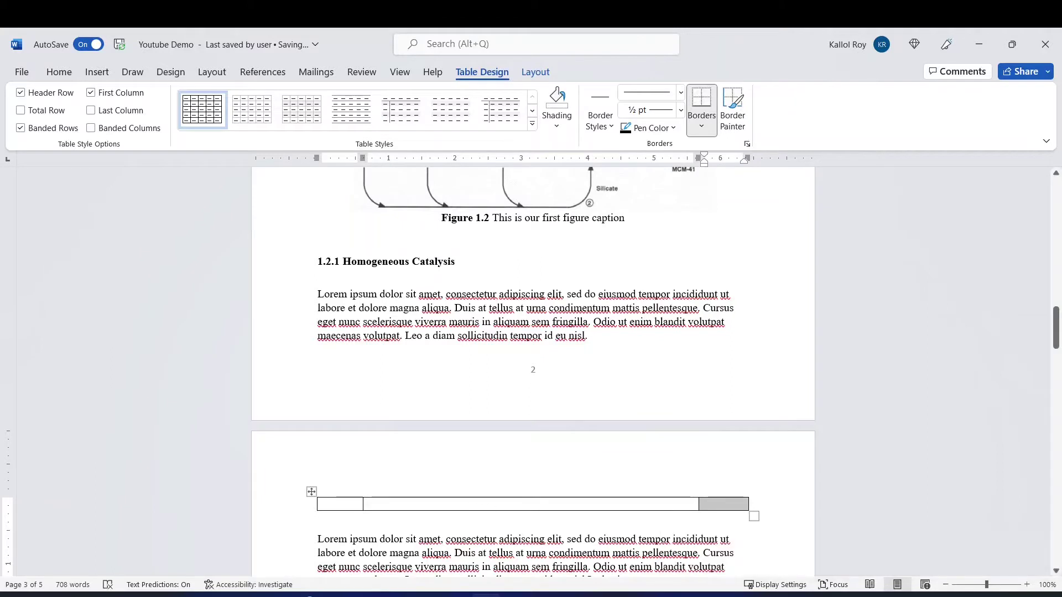
Insert the built-in Area of Circle equation into the table's middle cell.
left_click(481, 502)
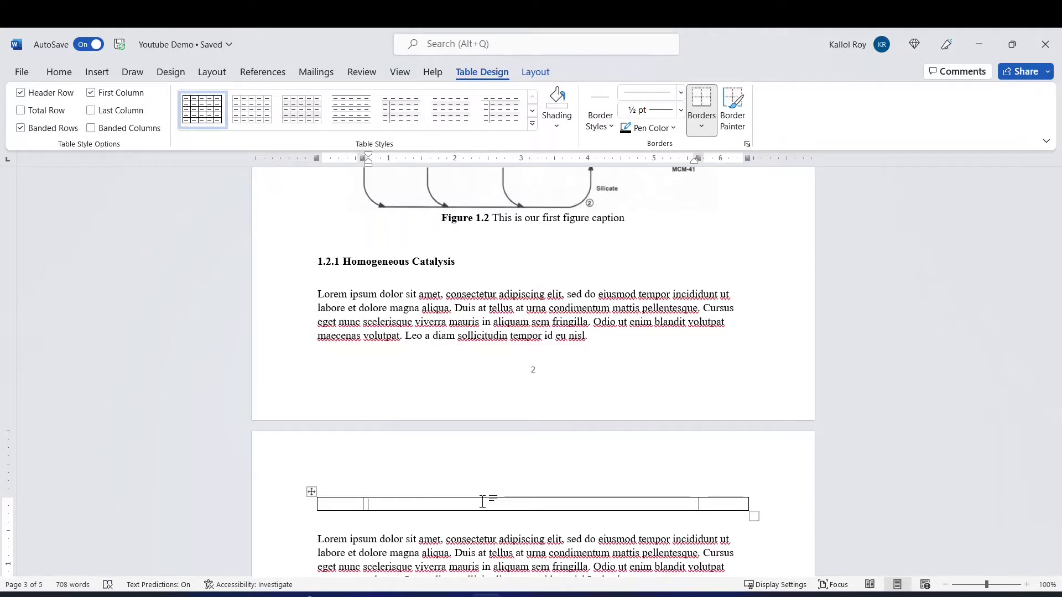
left_click(722, 507)
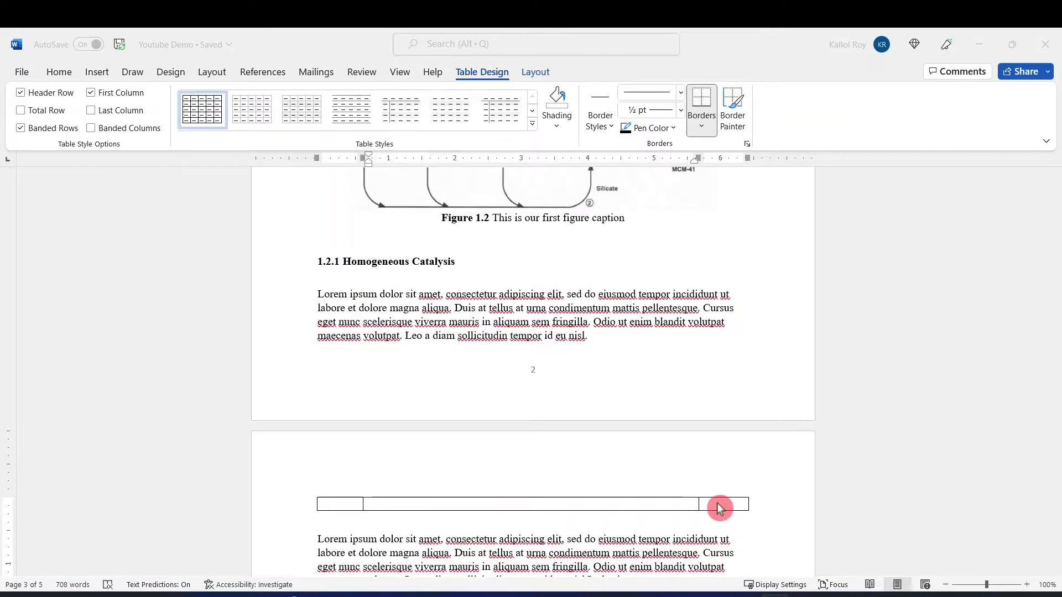
left_click(519, 507)
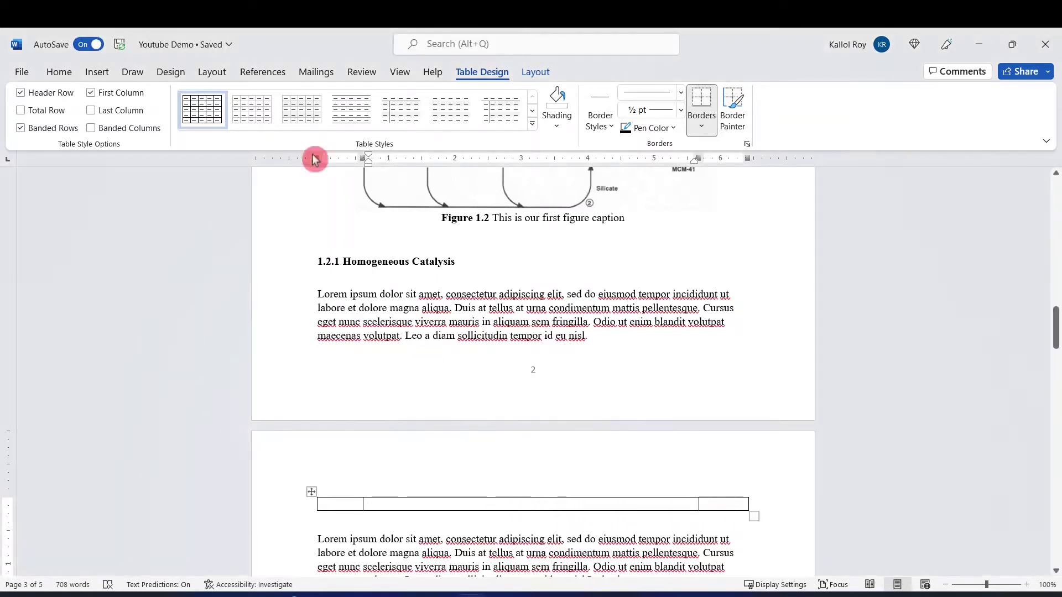
left_click(98, 71)
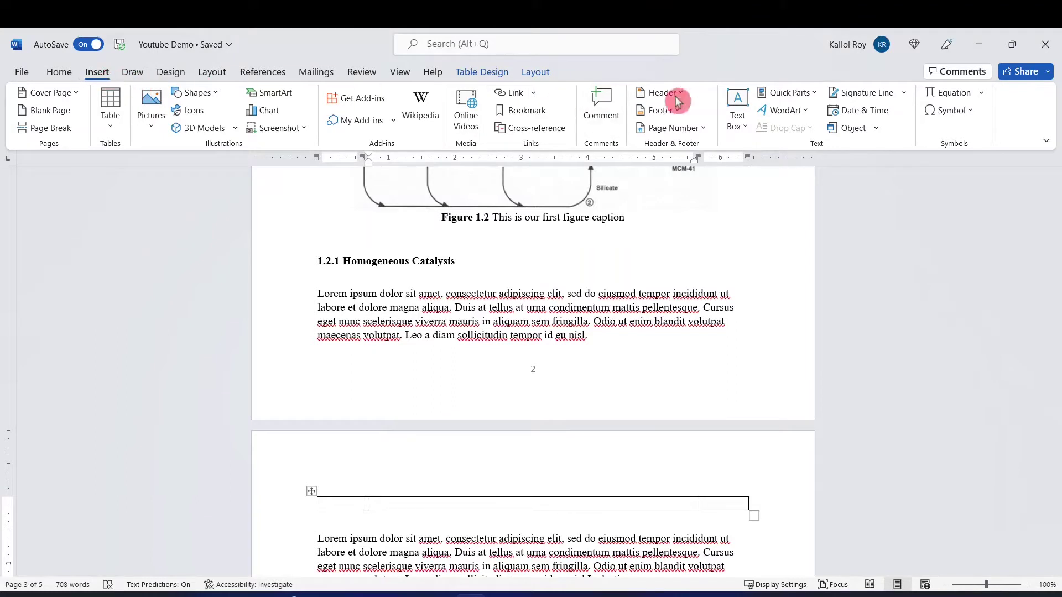
left_click(983, 92)
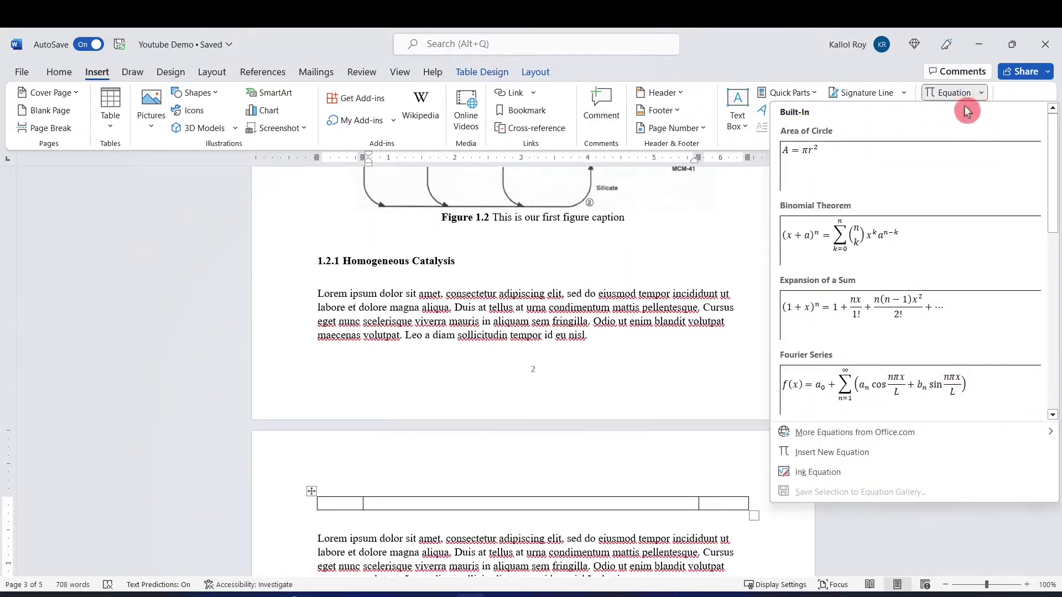
left_click(885, 171)
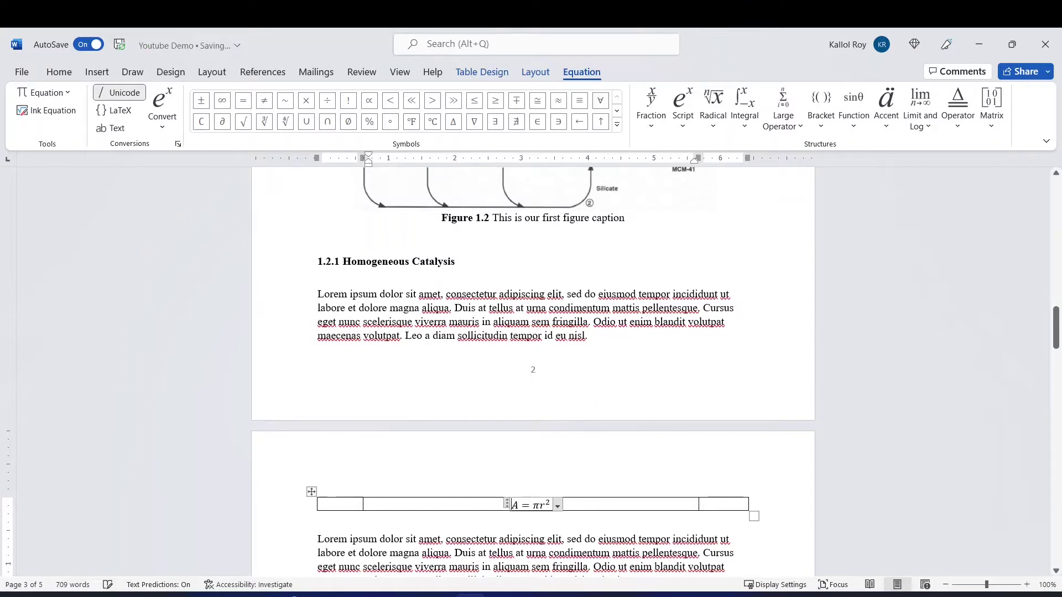
Start a caption for the whole table with the Equation label, excluding the label from the caption.
left_click(673, 505)
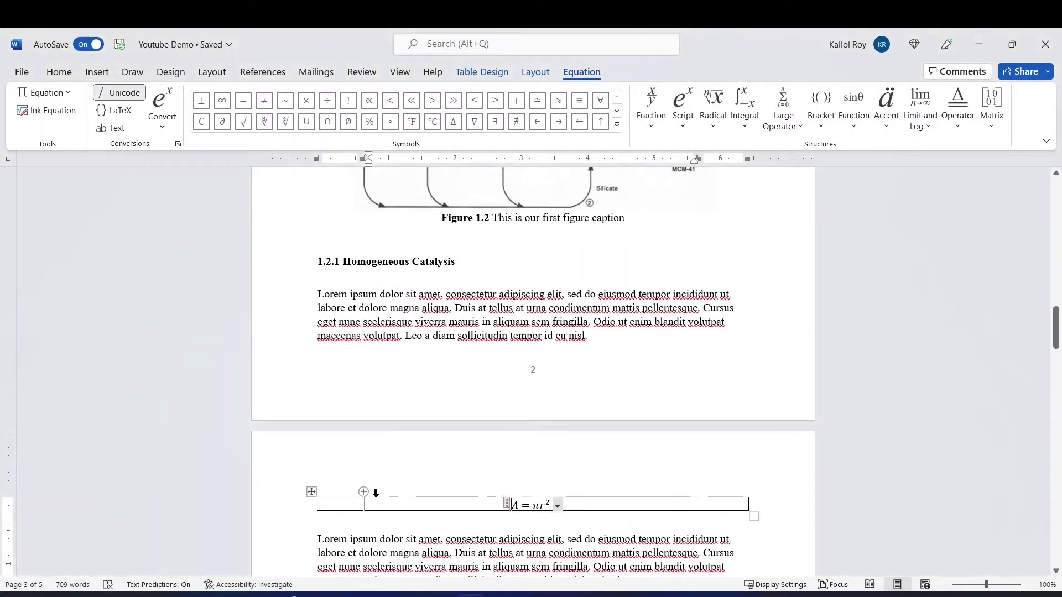
left_click(262, 72)
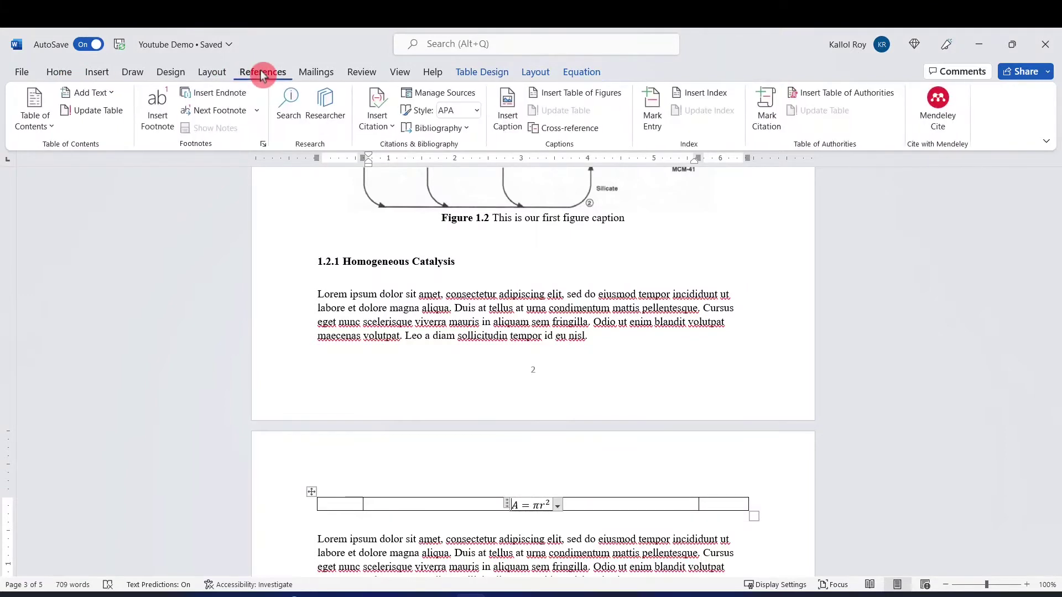
left_click(508, 119)
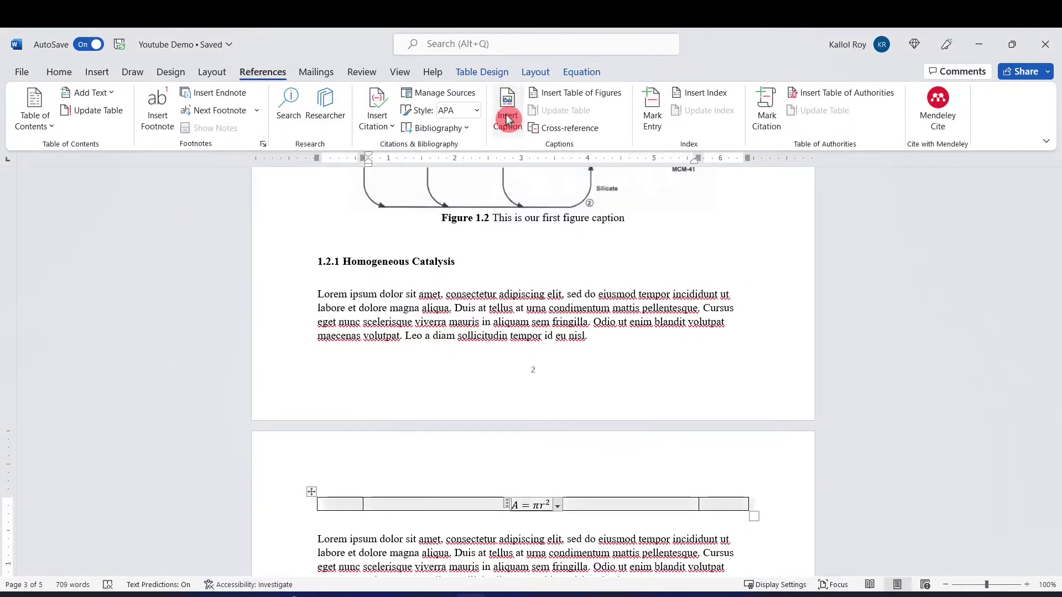
left_click_drag(527, 226, 580, 224)
left_click(505, 256)
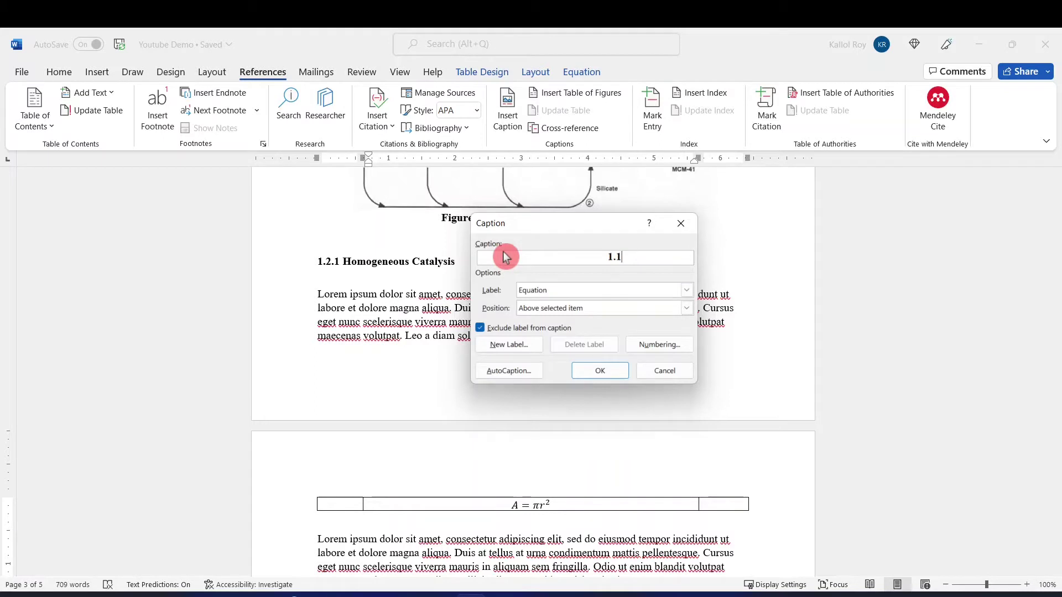
left_click(687, 291)
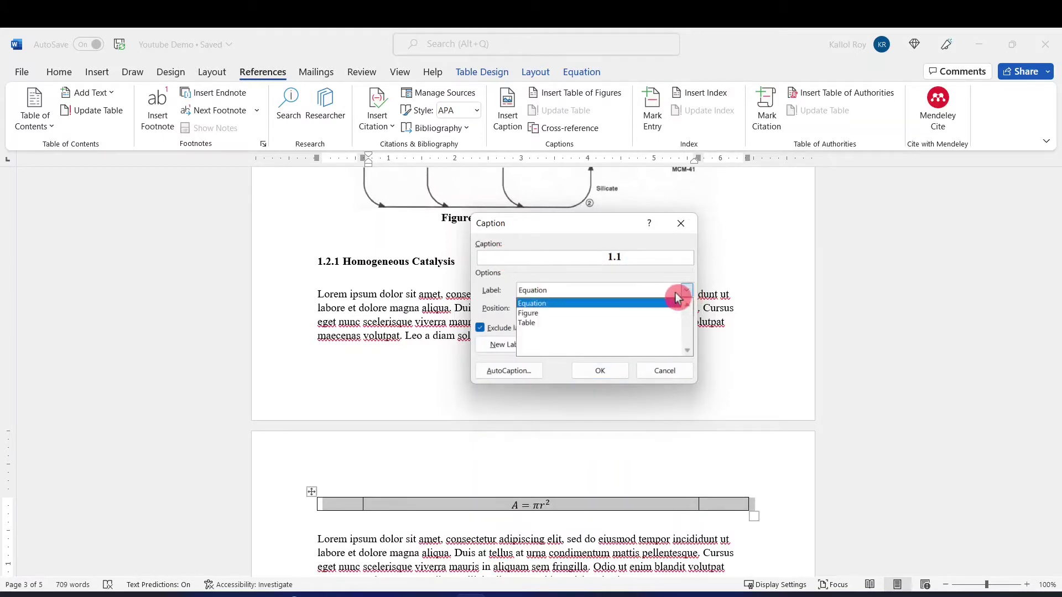
left_click(559, 305)
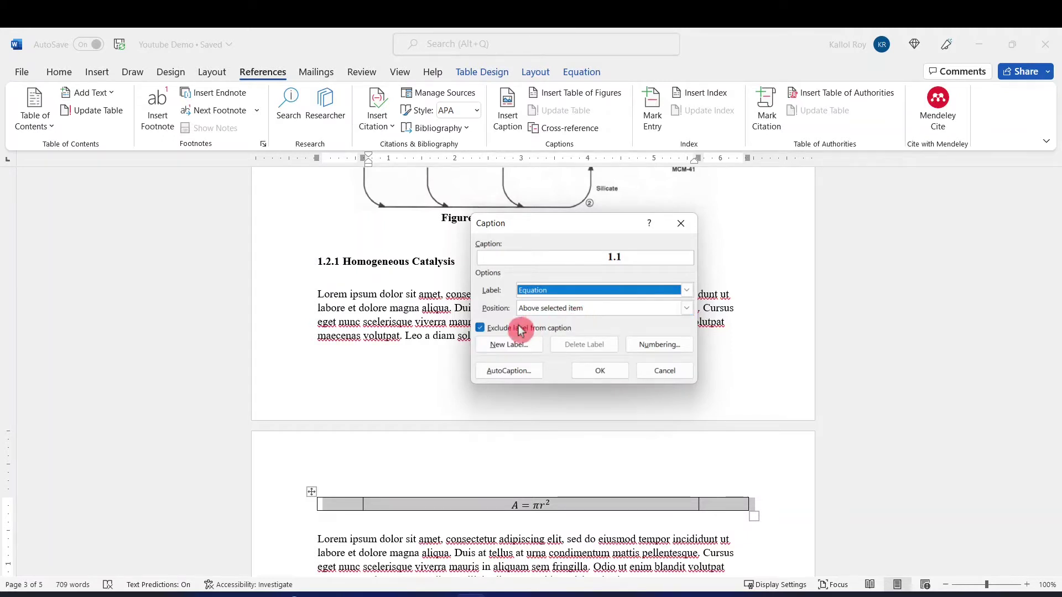
left_click(480, 329)
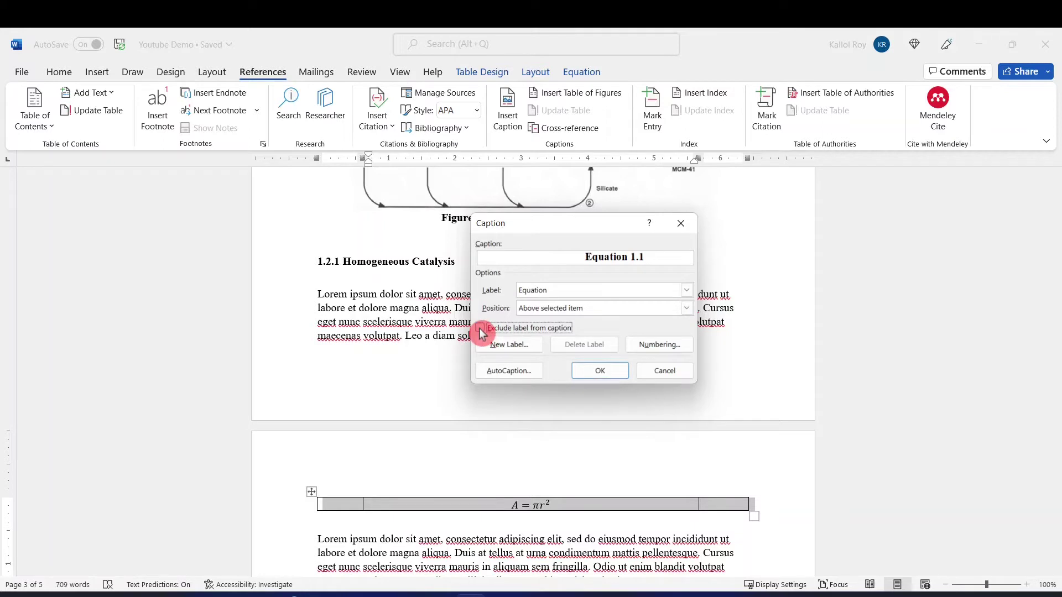
left_click(479, 328)
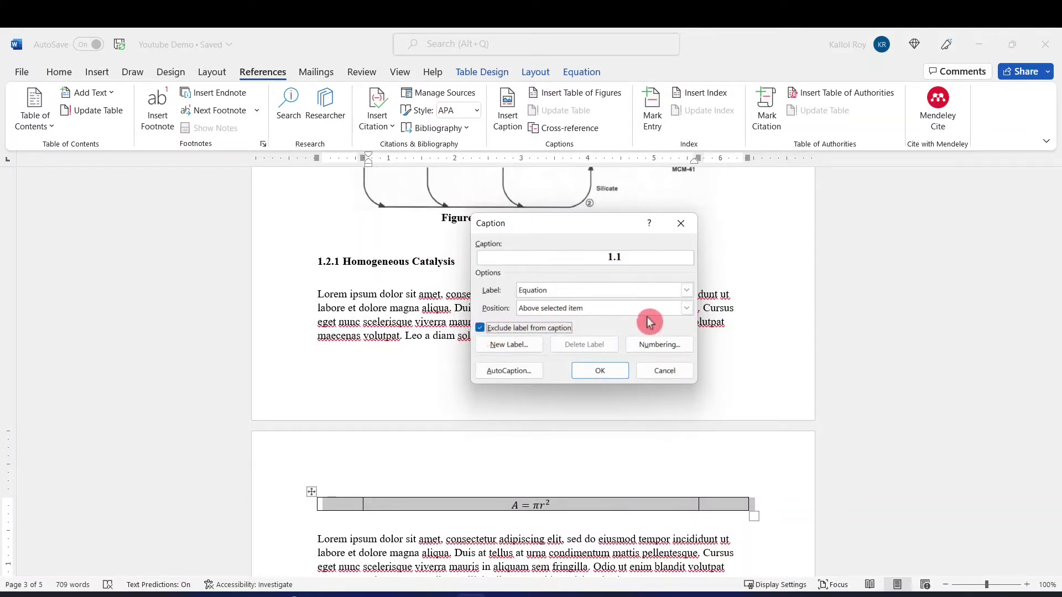
Number the caption in 1, 2, 3 format with the Heading 1 chapter number and a period separator, and insert it above the table.
left_click(659, 344)
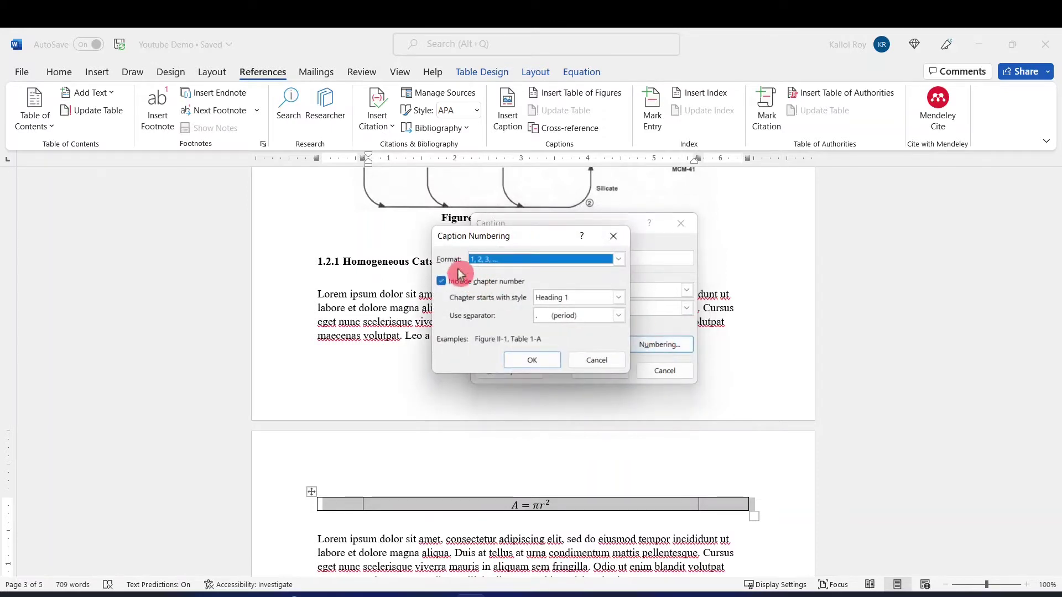
left_click(619, 261)
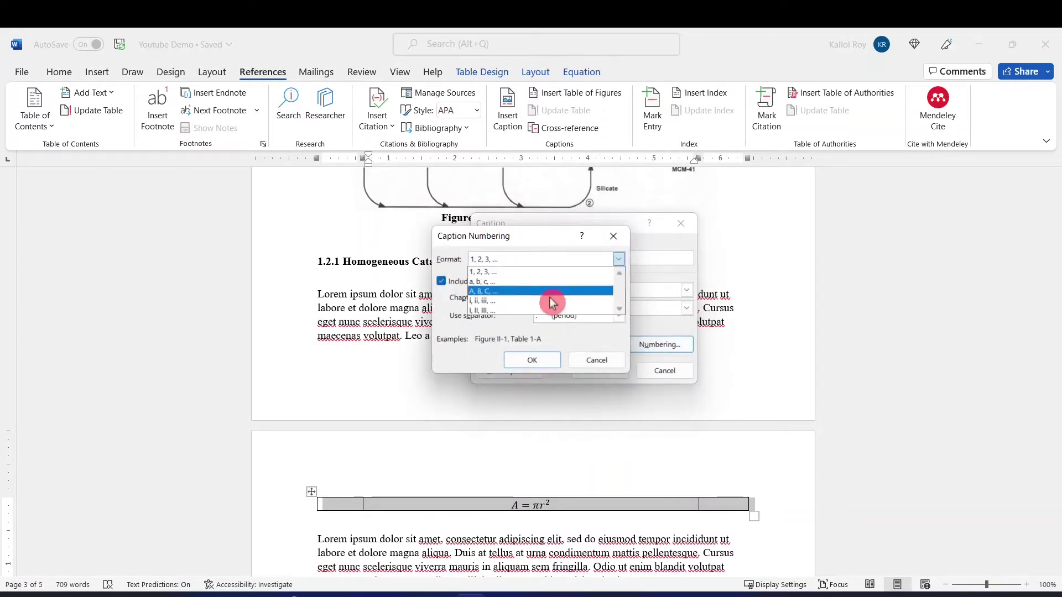
left_click(545, 272)
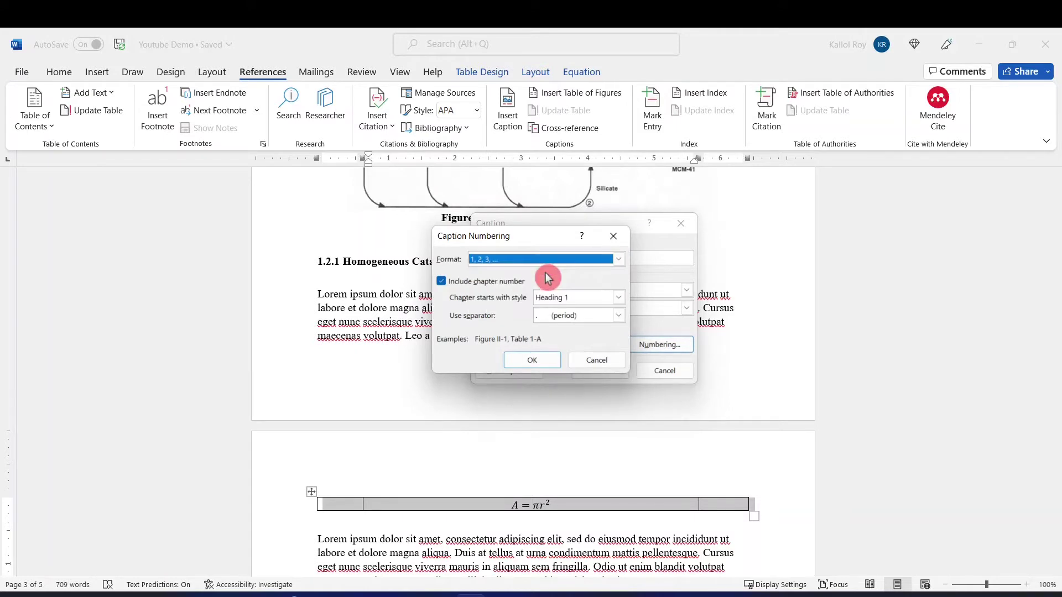
left_click(443, 285)
left_click(443, 284)
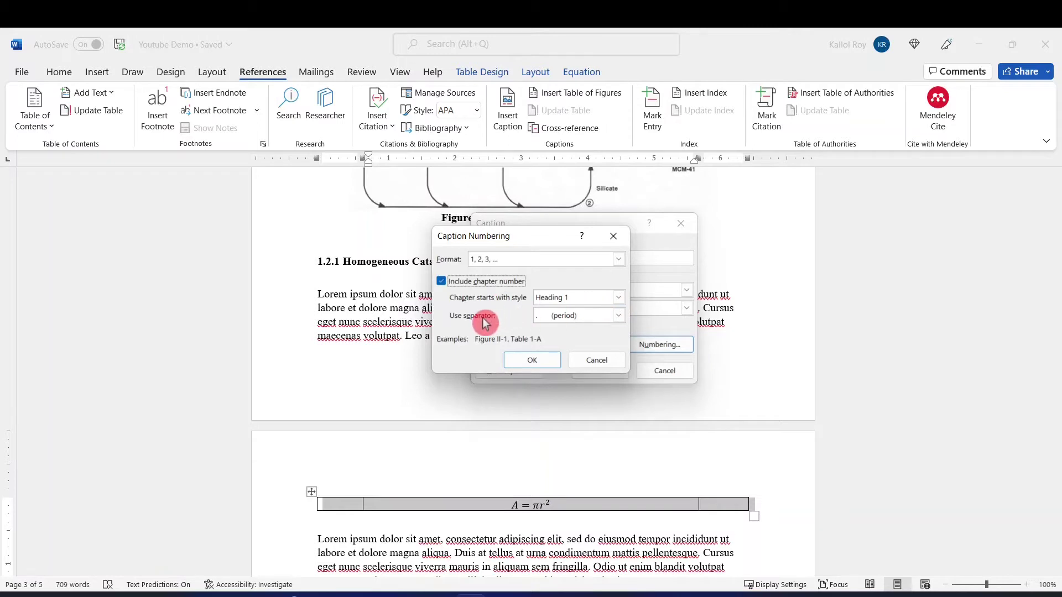
left_click(618, 317)
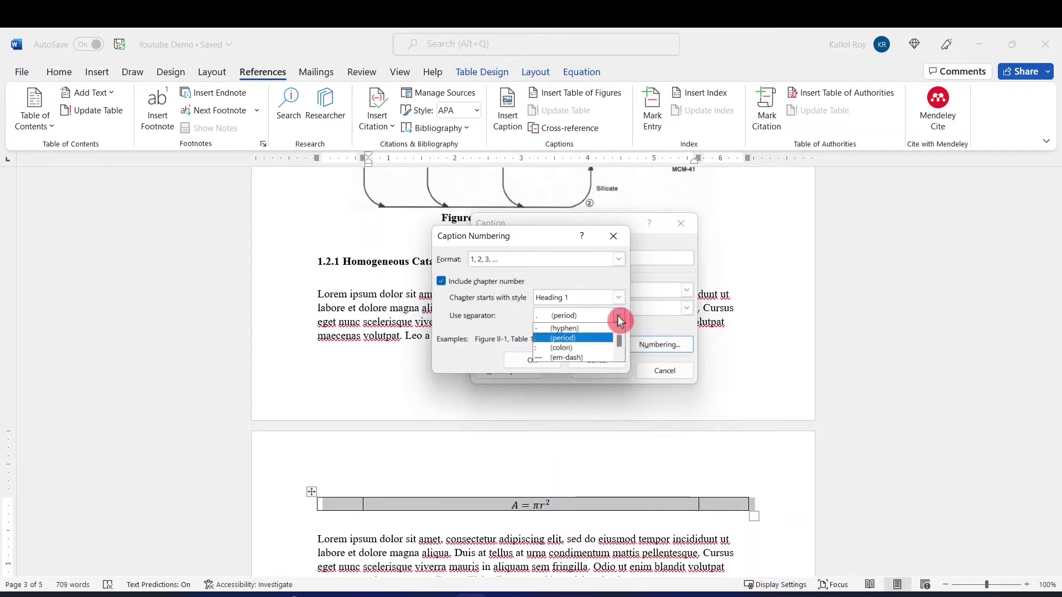
left_click(583, 338)
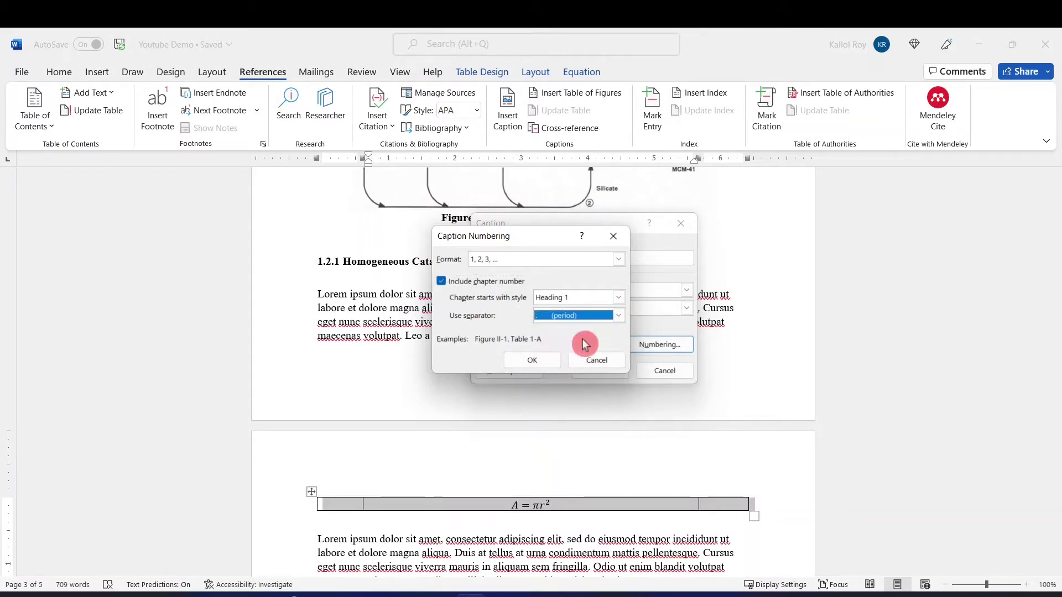
left_click(538, 358)
left_click(600, 371)
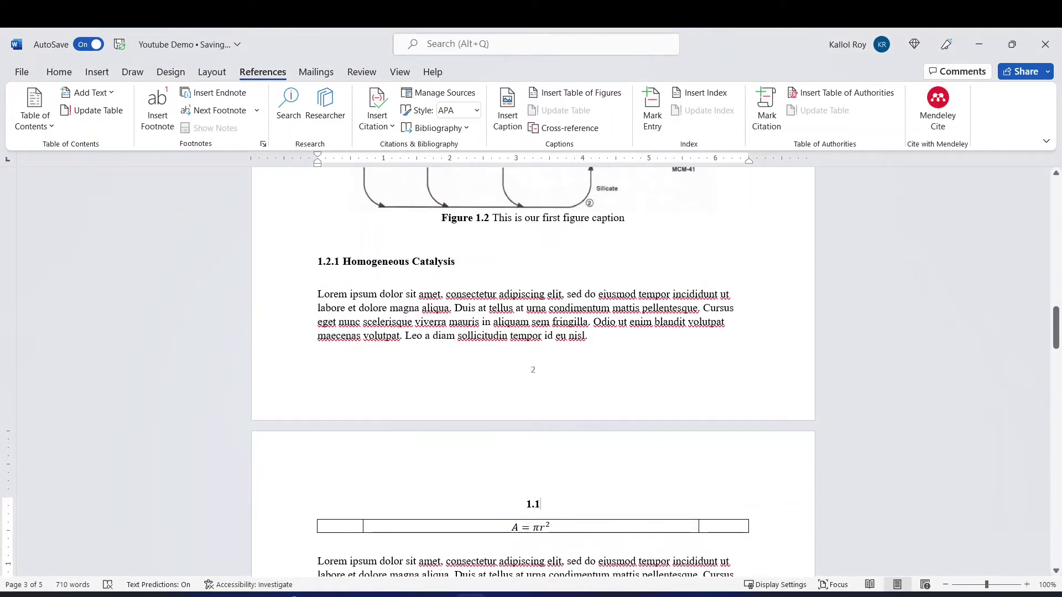
Move the caption number 1.1 from above the table into the table's last cell.
double_click(532, 505)
key("ctrl+c")
right_click(533, 506)
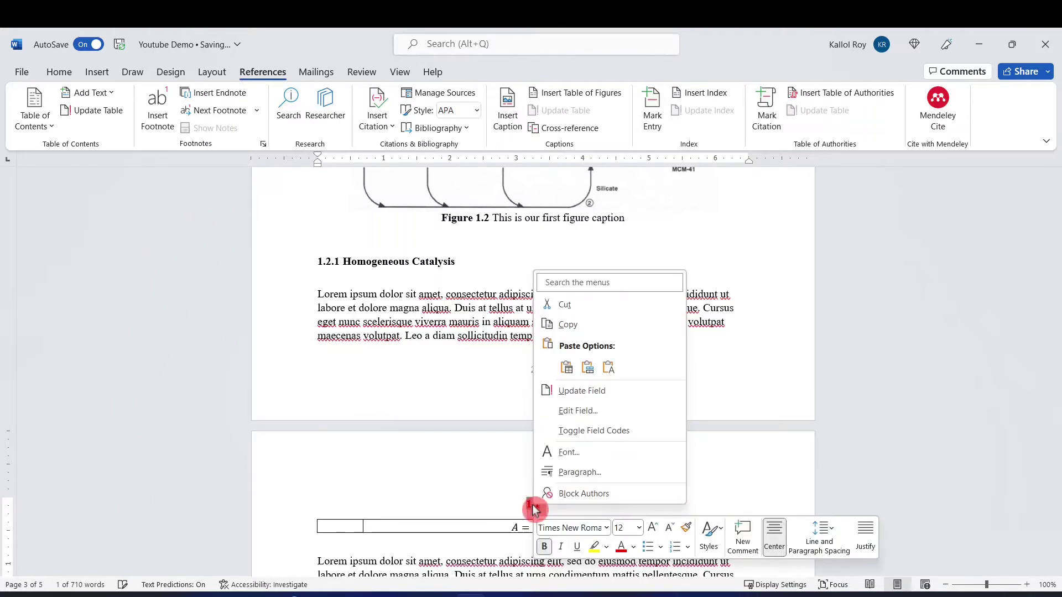
left_click(564, 304)
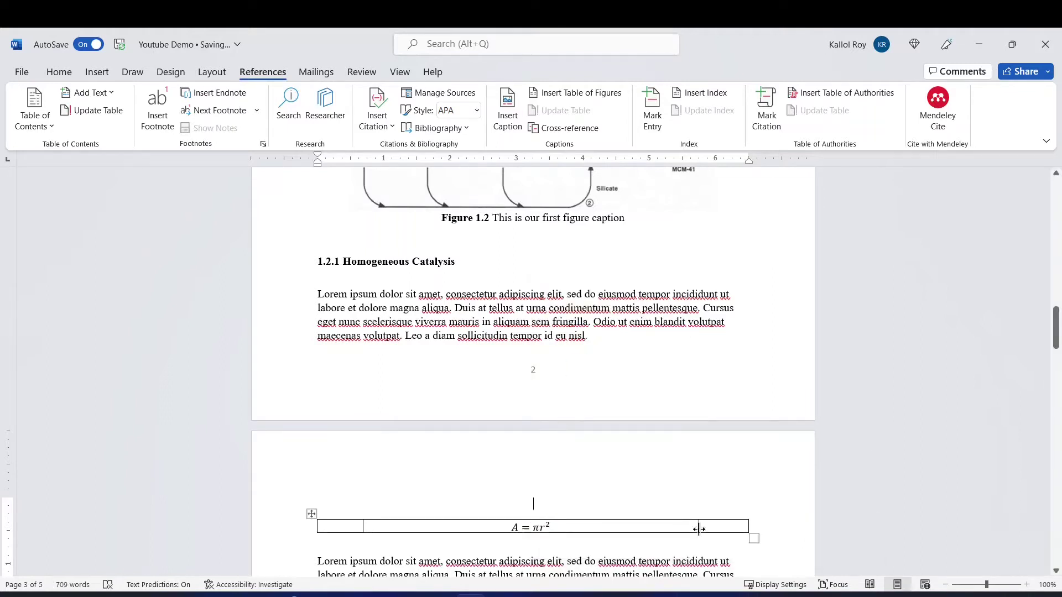
left_click(719, 528)
right_click(719, 527)
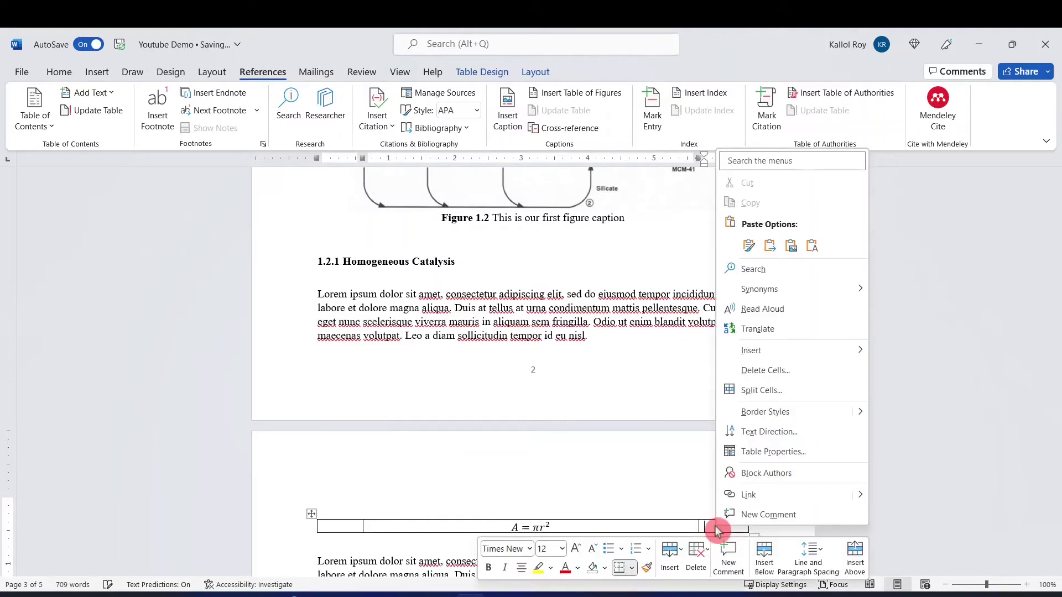
left_click(749, 245)
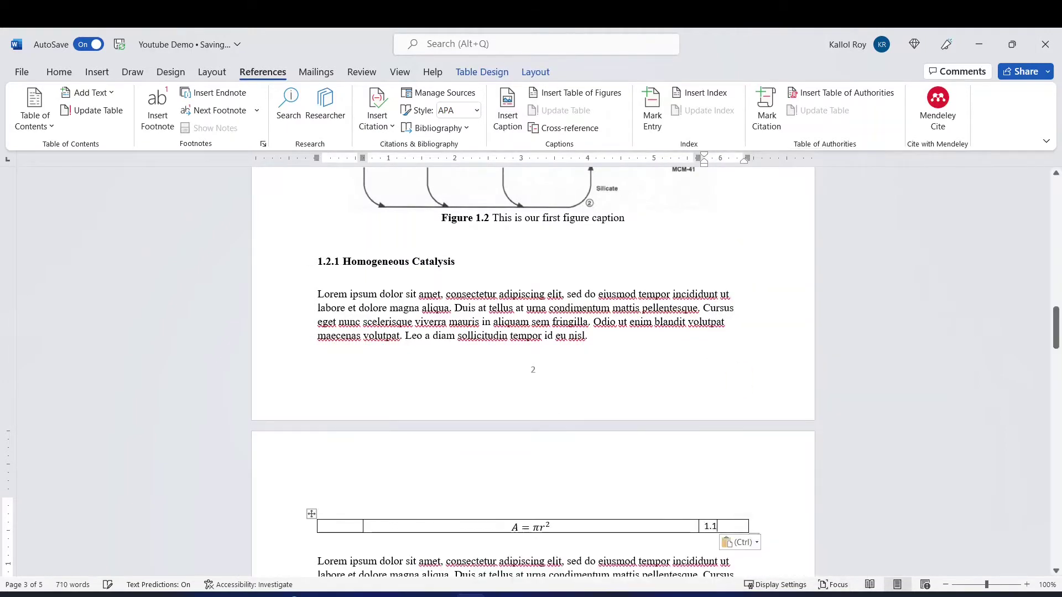
Enclose the equation number 1.1 in the table's last cell in parentheses.
scroll(700, 520, "down", 2)
scroll(534, 382, "down", 2)
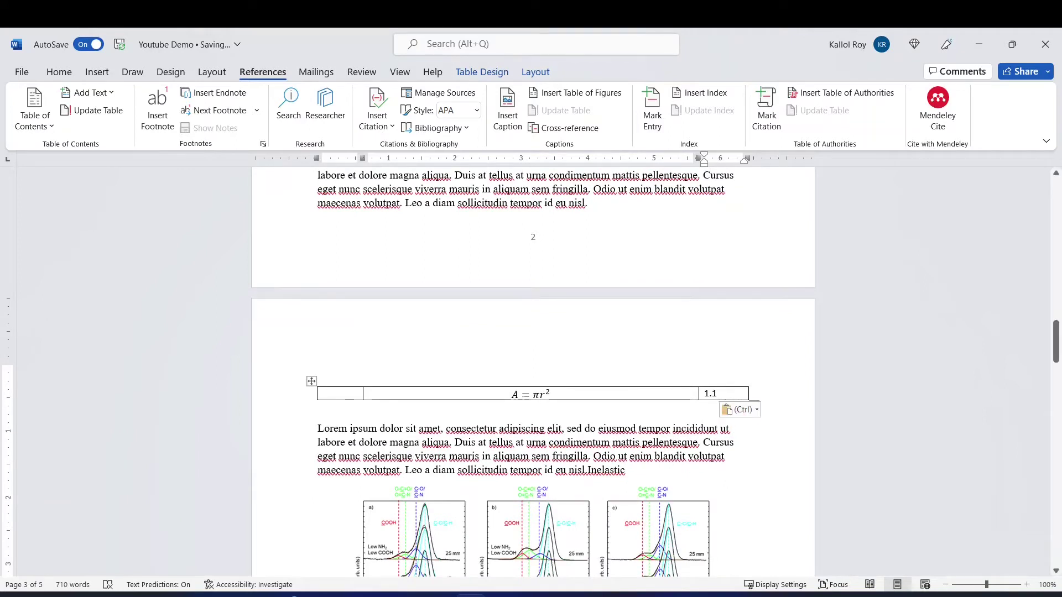
type(")")
key("Left")
key("Left")
key("Left")
key("Left")
type("(")
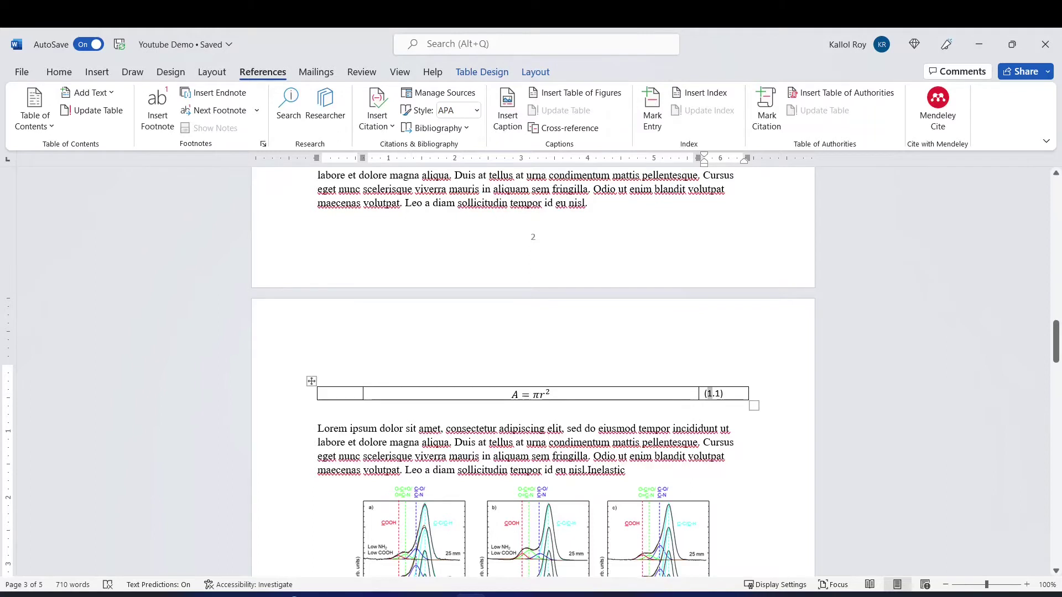
Remove all borders from the three-column equation table.
left_click(312, 380)
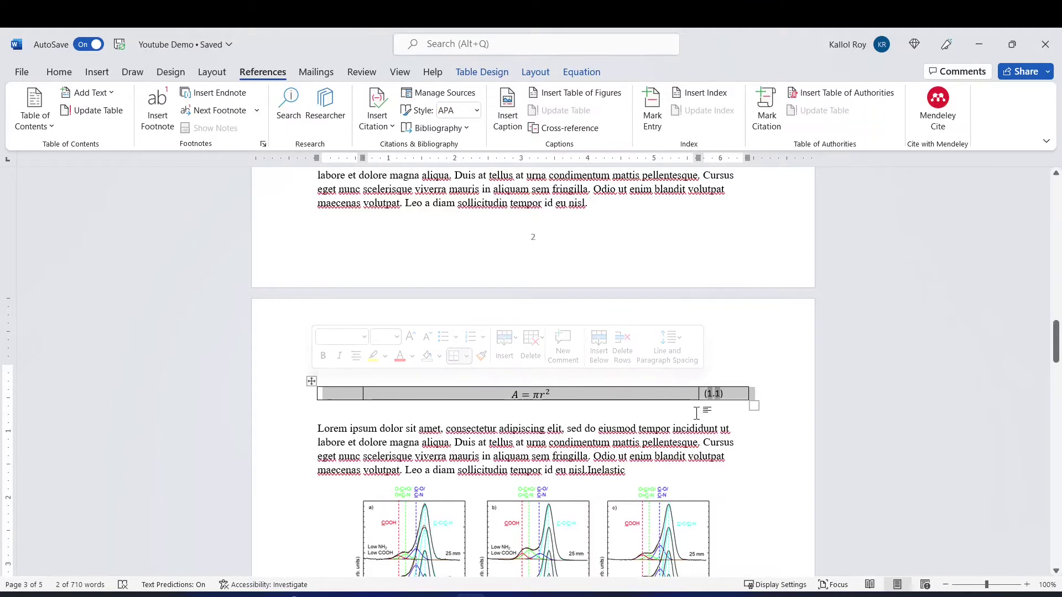
left_click(60, 74)
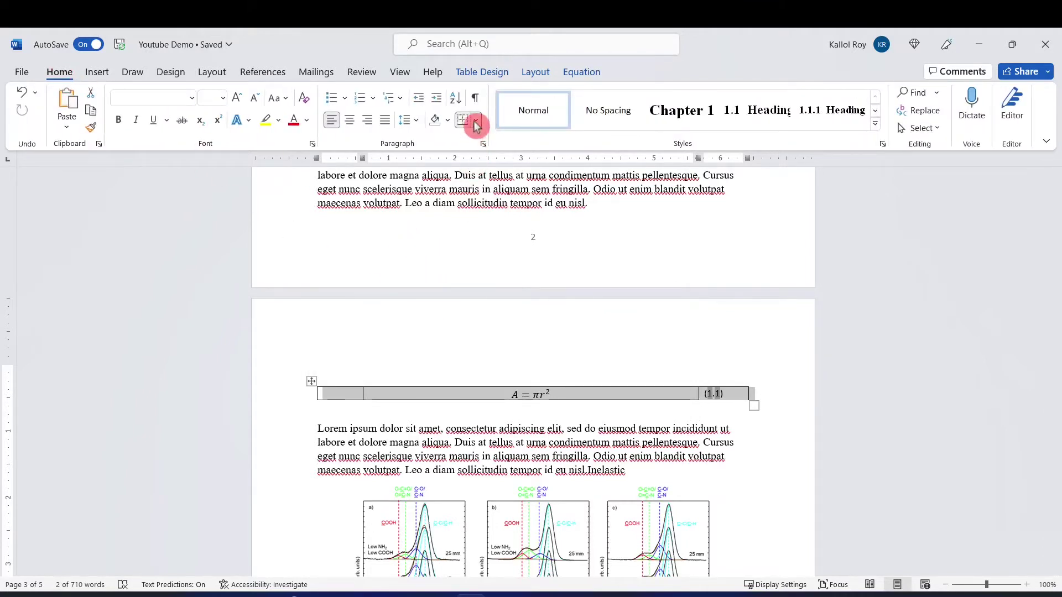
left_click(476, 125)
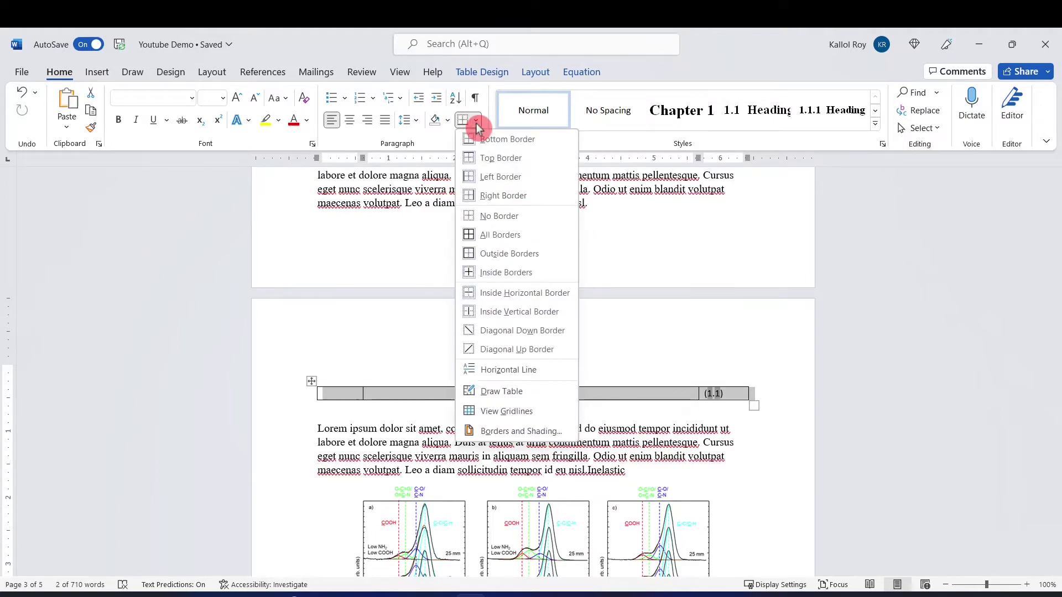
left_click(490, 216)
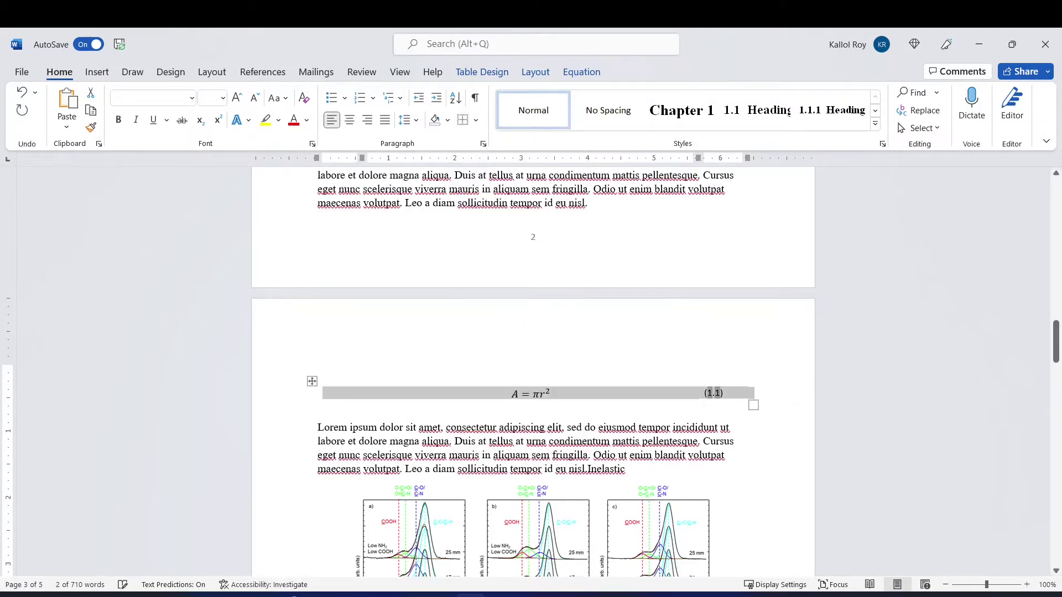
right_click(470, 427)
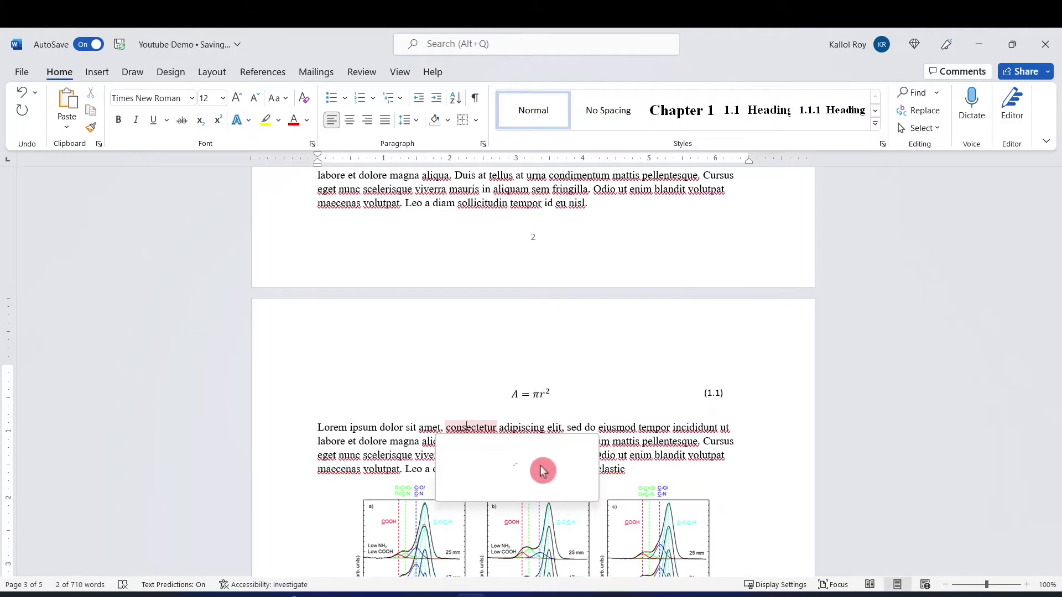
left_click(539, 394)
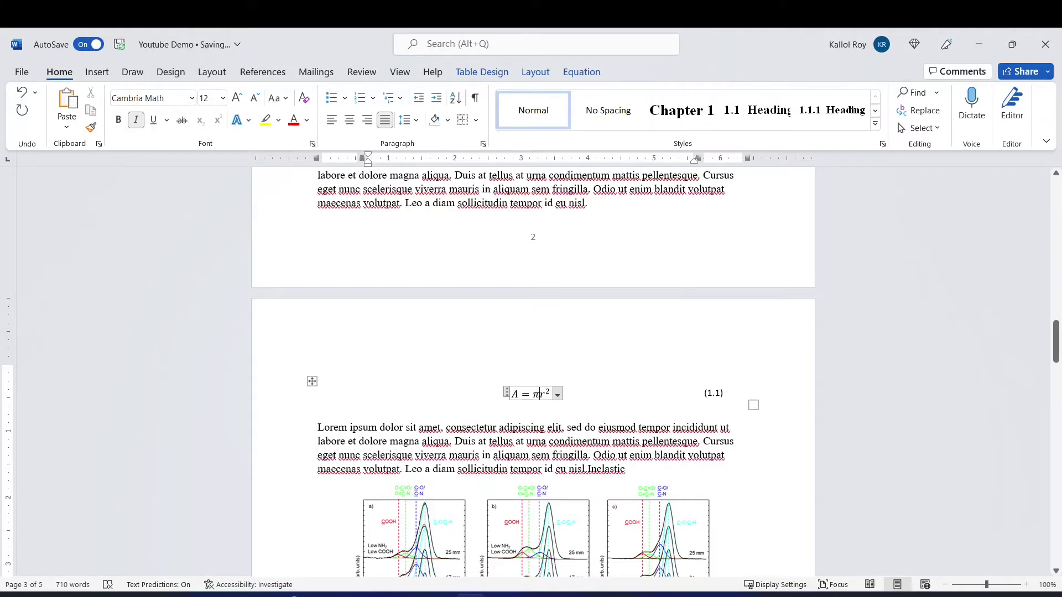
Save the whole numbered equation table to the equation gallery under the name My Eq Template.
left_click(313, 382)
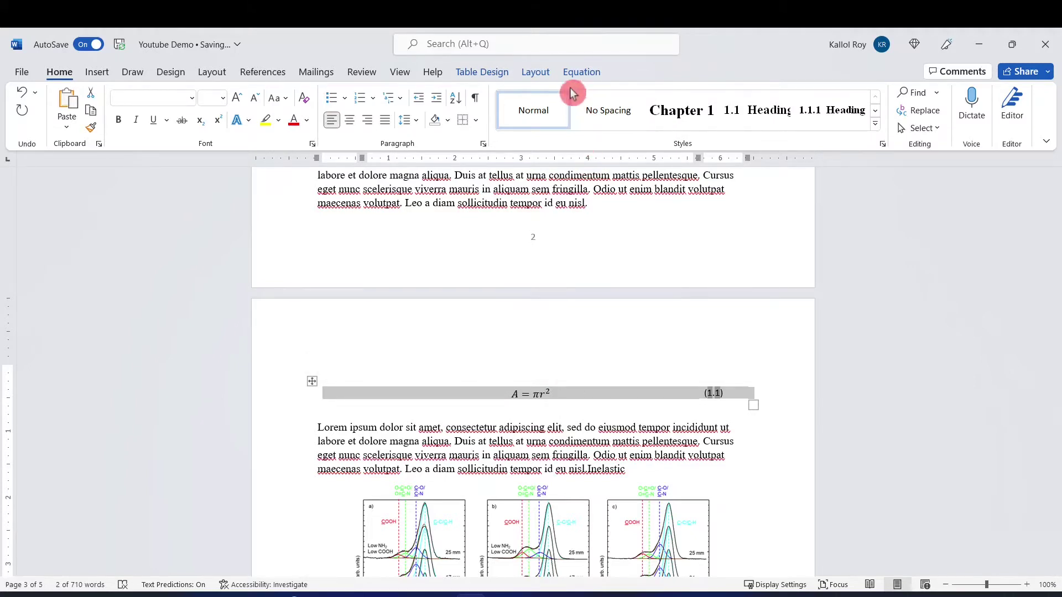
left_click(100, 73)
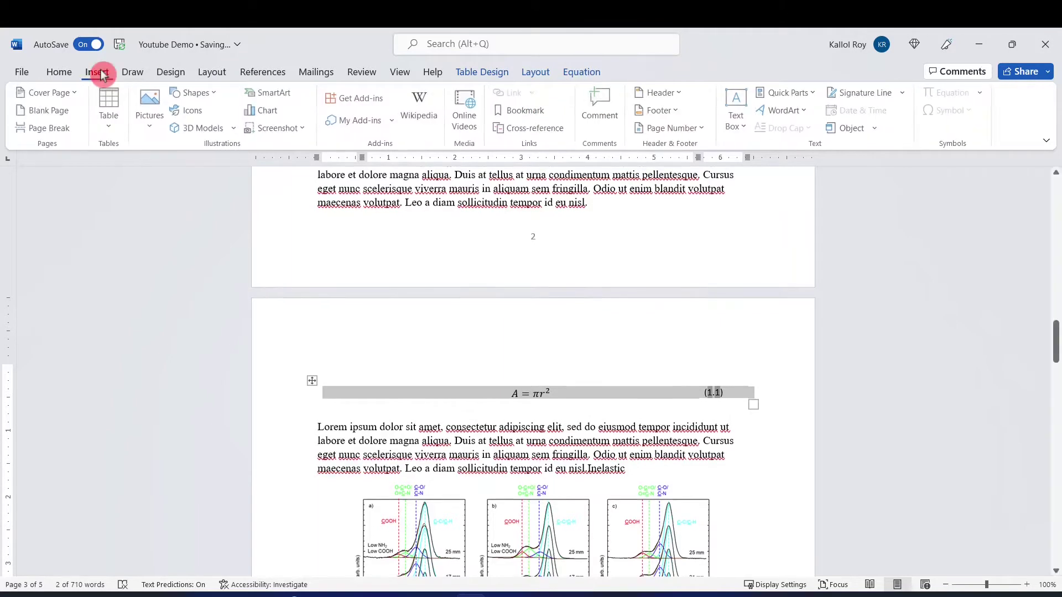
left_click(984, 98)
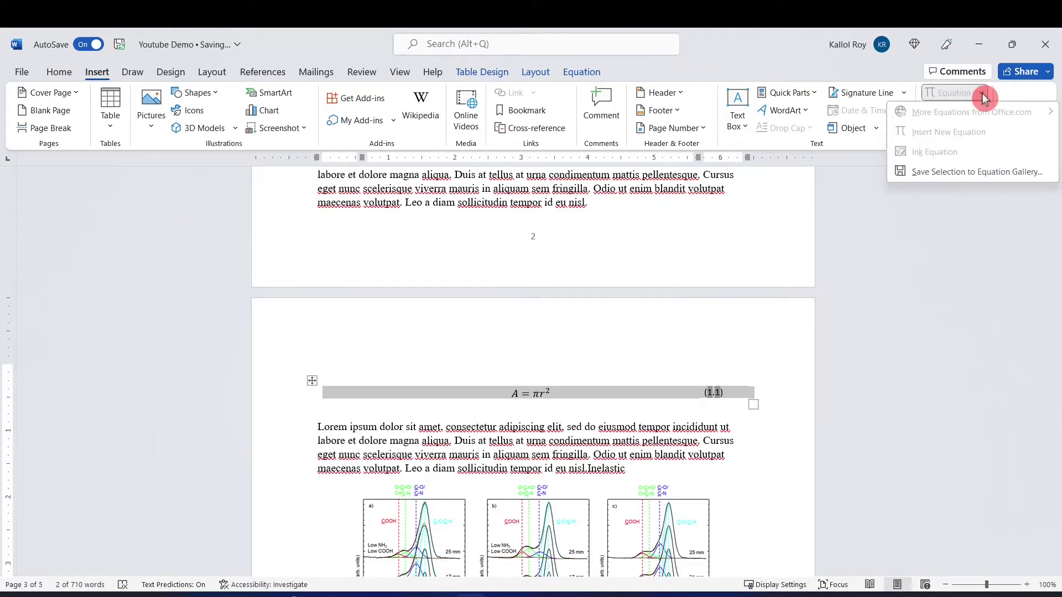
left_click(994, 174)
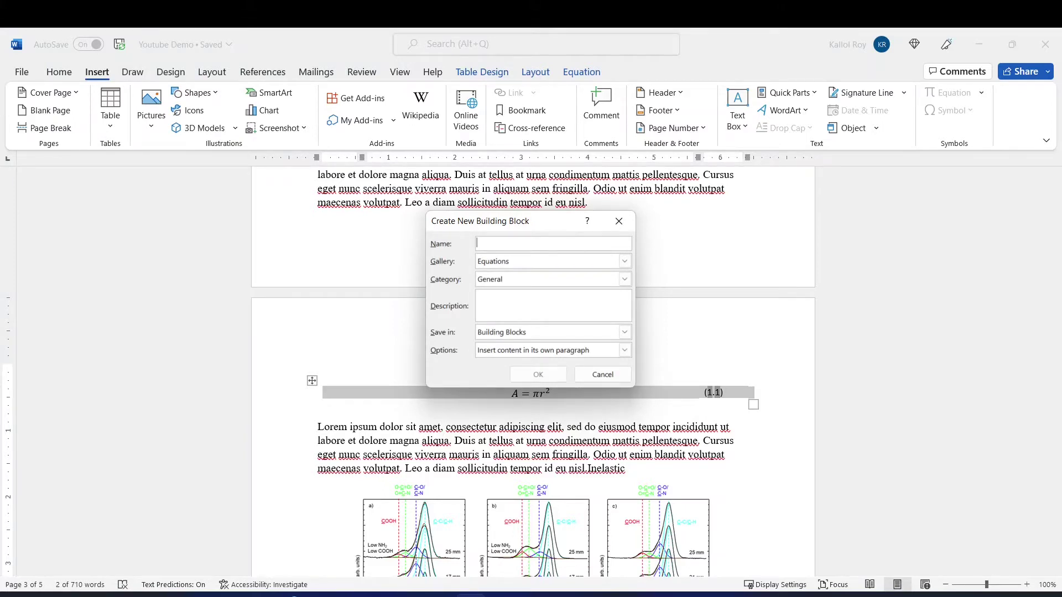
type("My Eq Template")
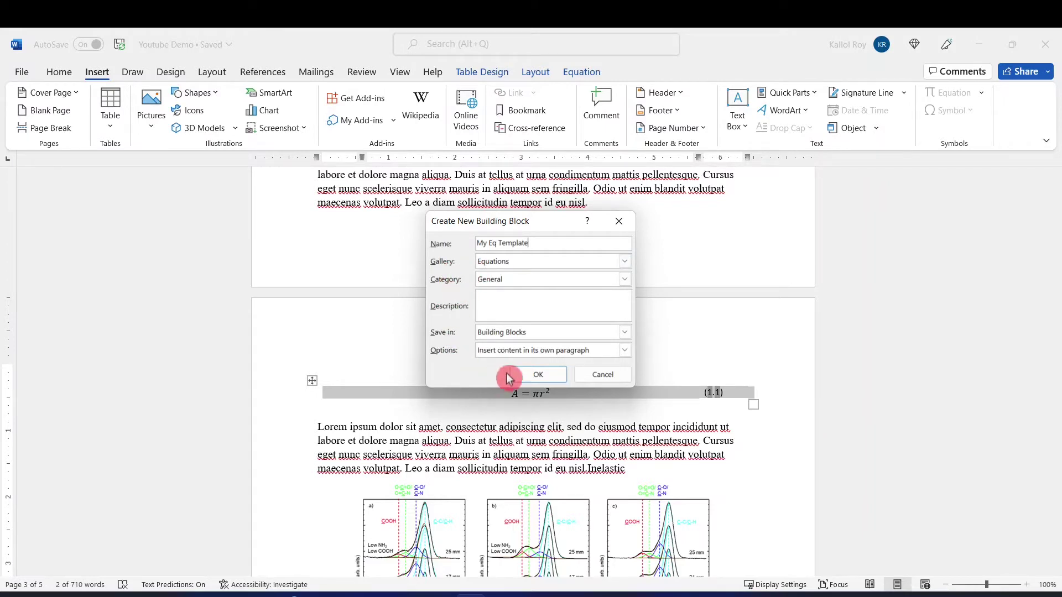
left_click(526, 378)
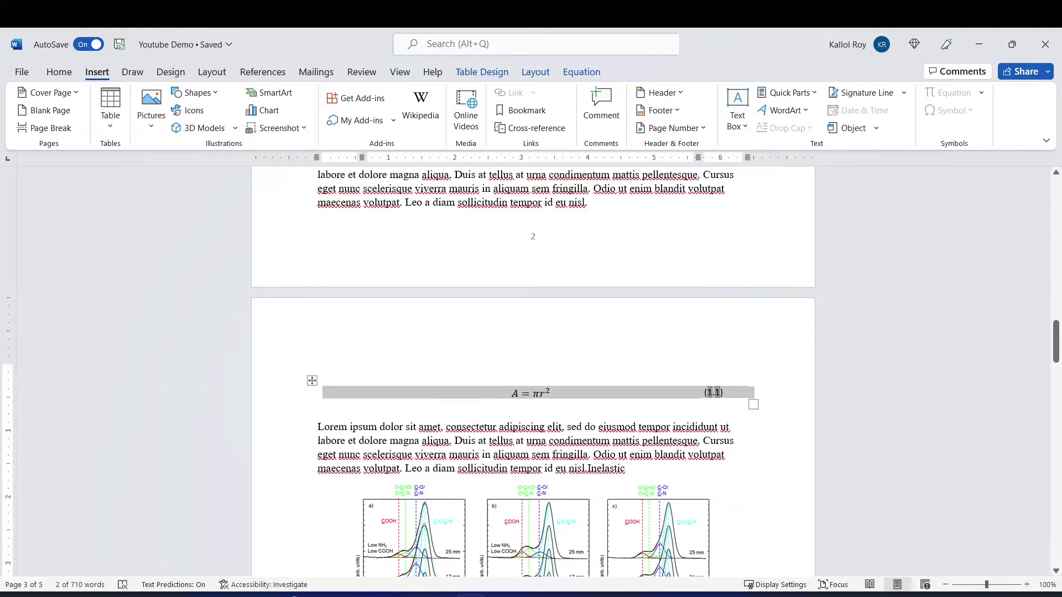
Insert the saved My Eq Template equation on a new line after the second paragraph below Figure 1.3.
left_click(577, 427)
scroll(574, 421, "down", 5)
scroll(574, 422, "down", 5)
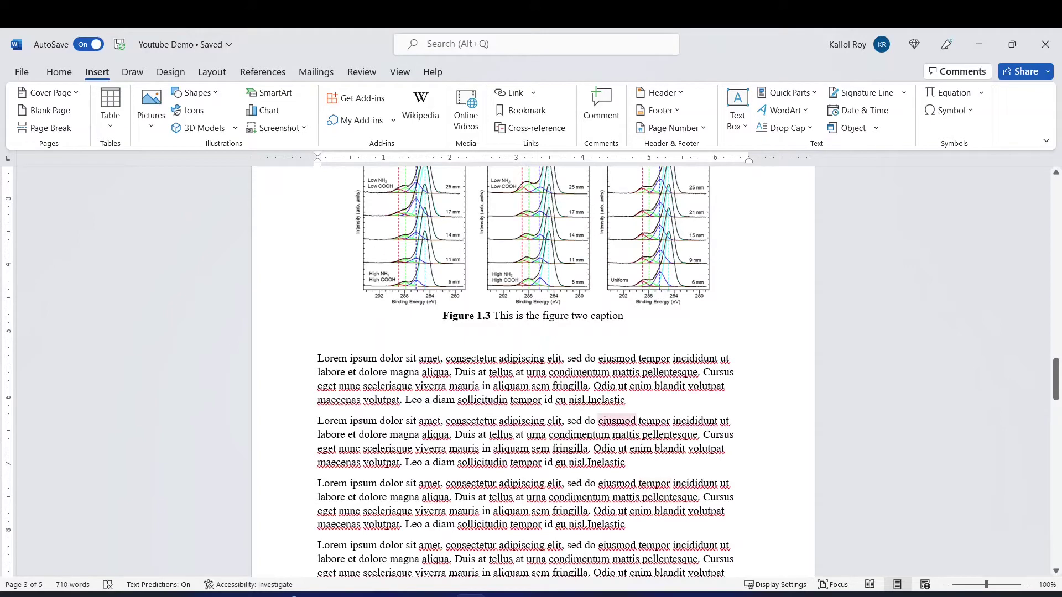
scroll(648, 487, "down", 3)
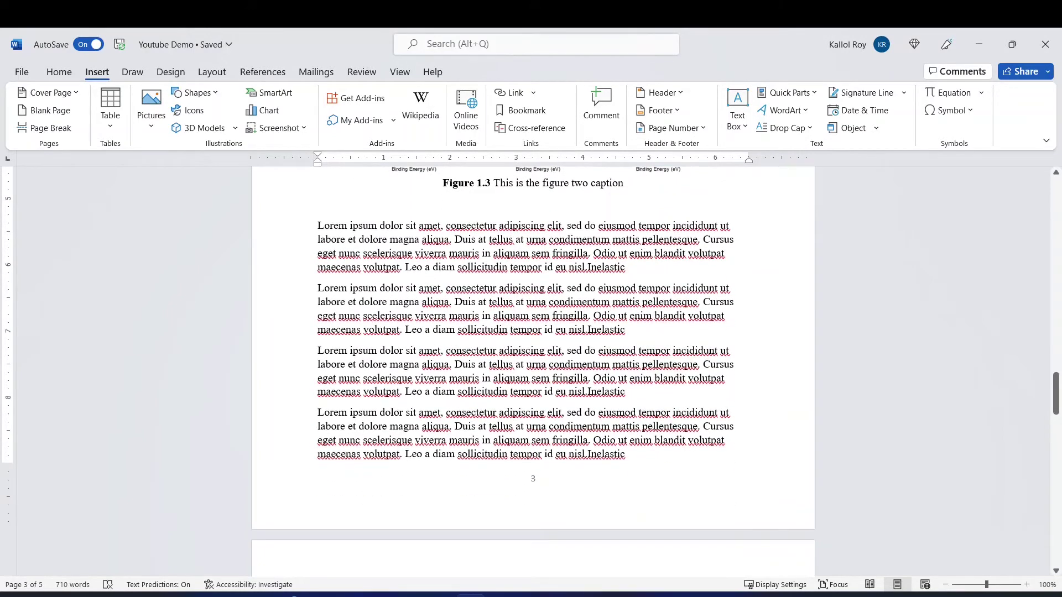
key("Return")
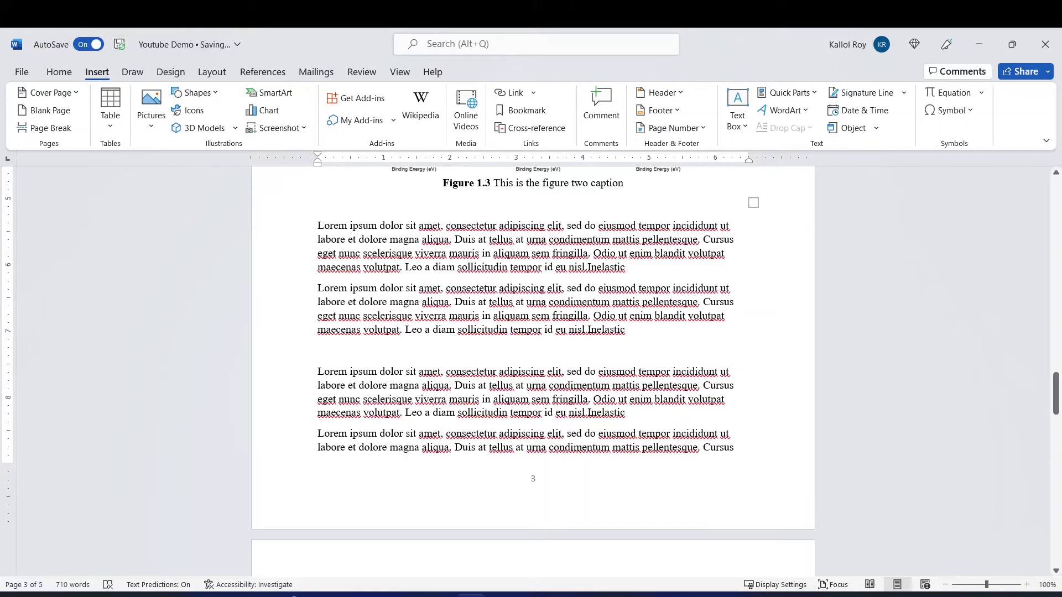
left_click(984, 94)
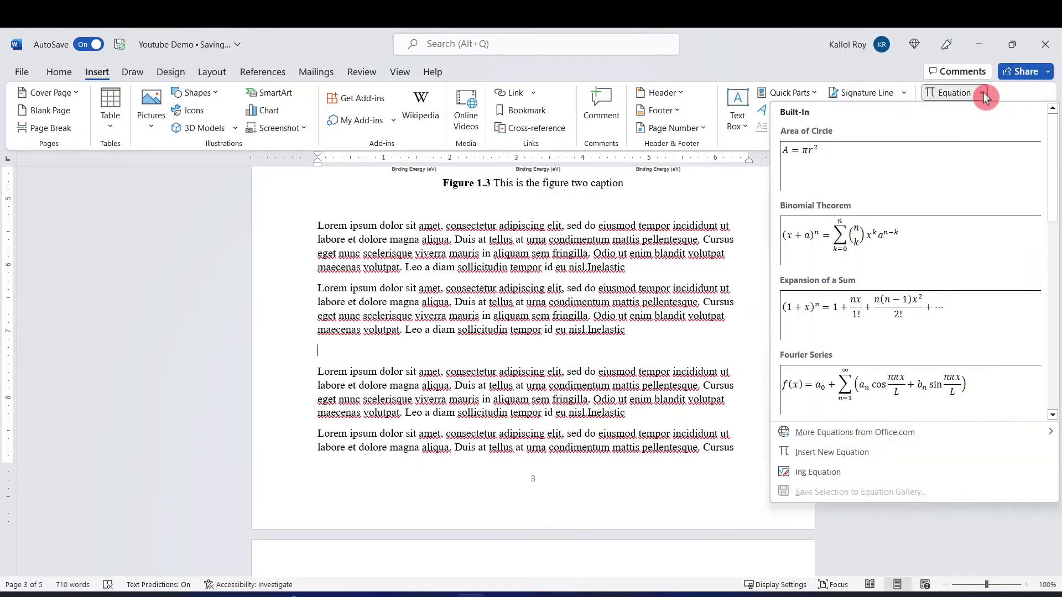
scroll(975, 265, "down", 3)
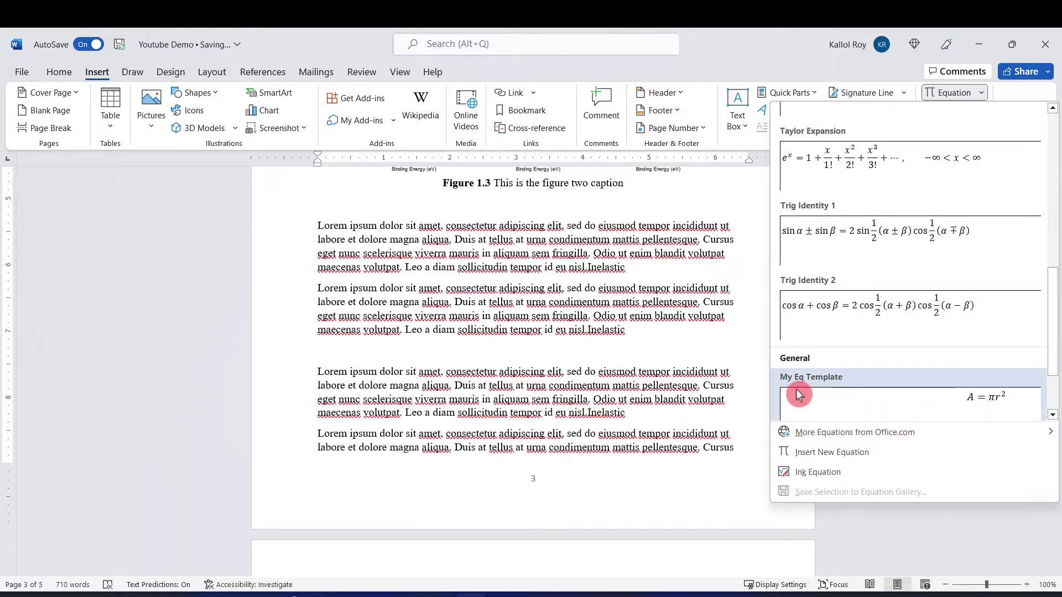
left_click(847, 404)
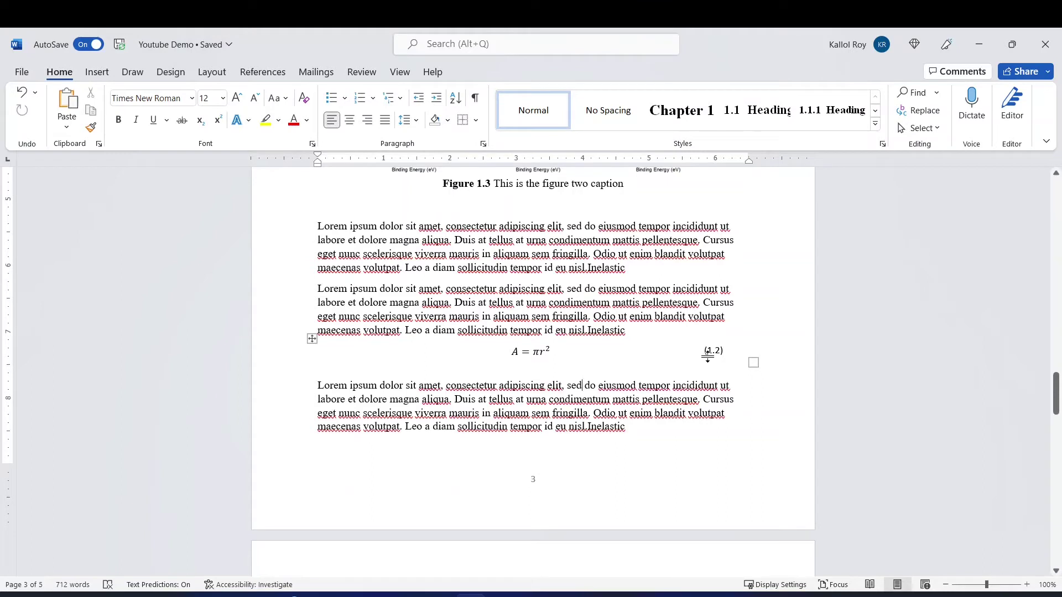
Delete the Area of Circle equation from the middle cell of the newly inserted equation table, keeping its number.
left_click(548, 354)
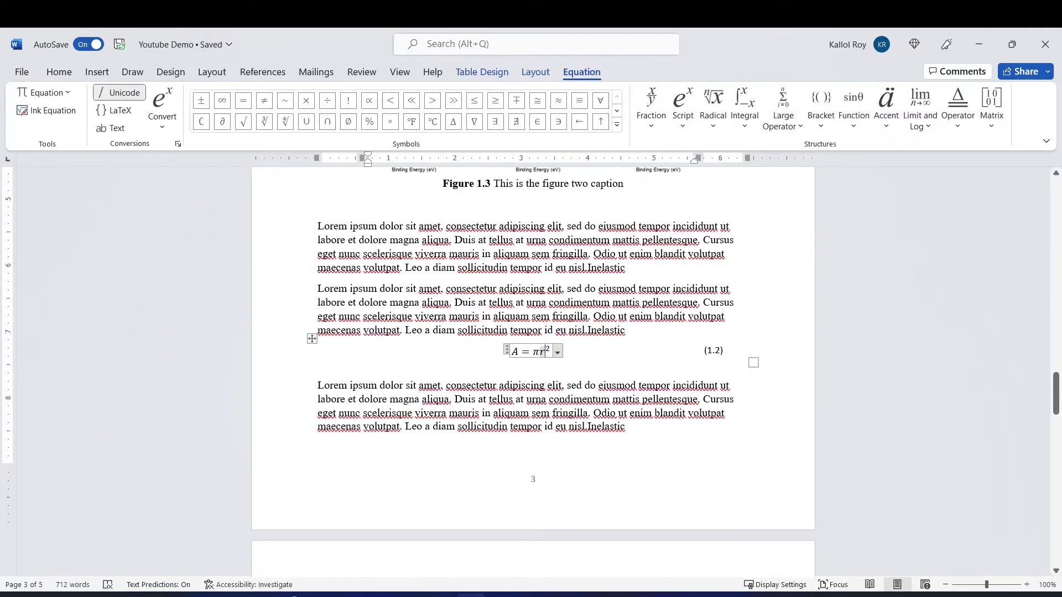
key("BackSpace")
key("BackSpace")
key("BackSpace")
key("BackSpace")
key("BackSpace")
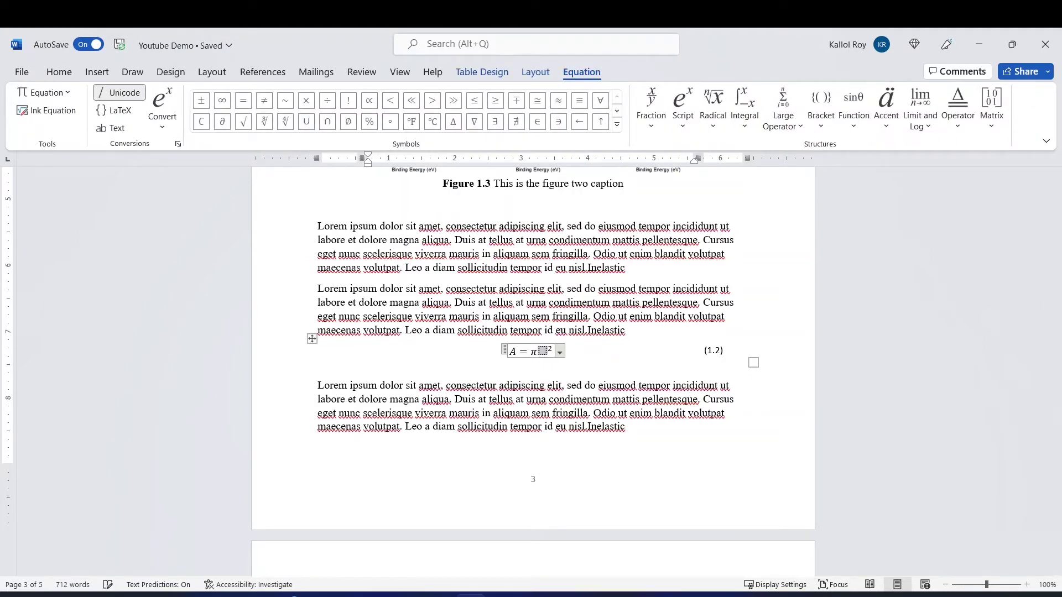
key("BackSpace")
key("BackSpace")
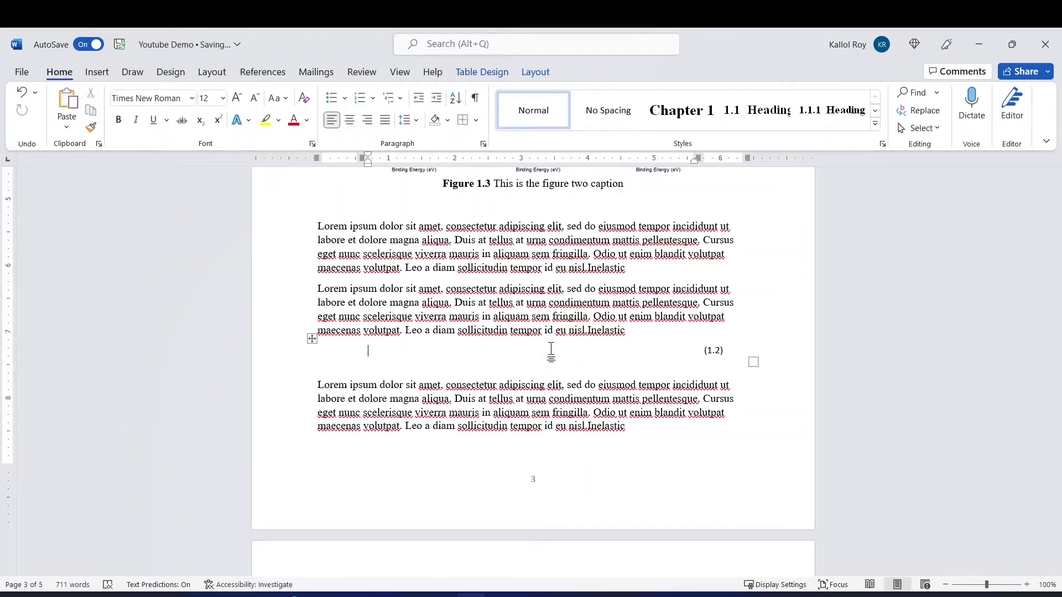
Insert the built-in Binomial Theorem equation into the empty middle cell beside the number (1.2).
left_click(97, 72)
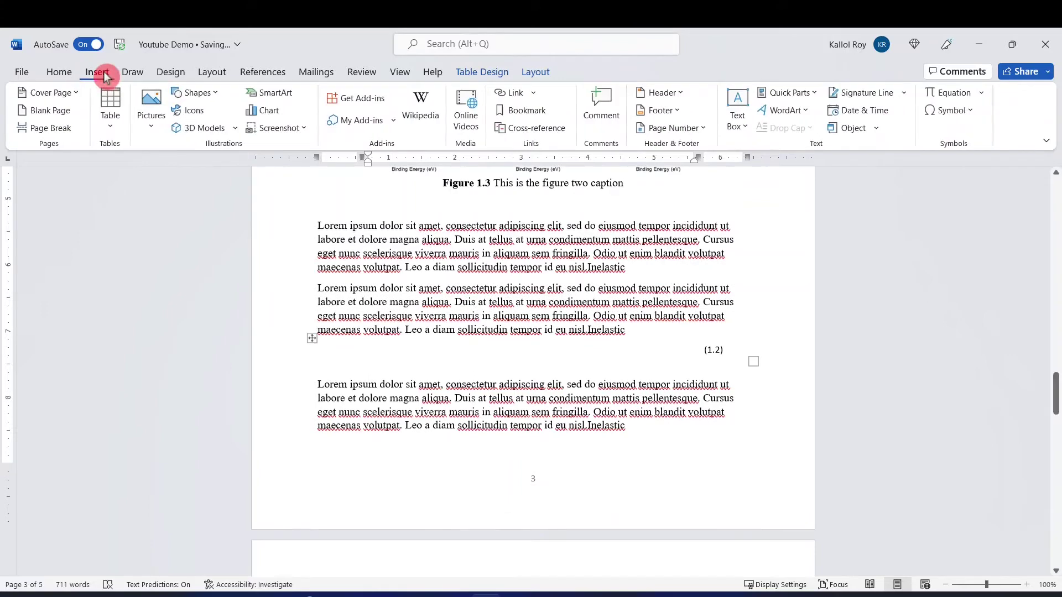
left_click(983, 93)
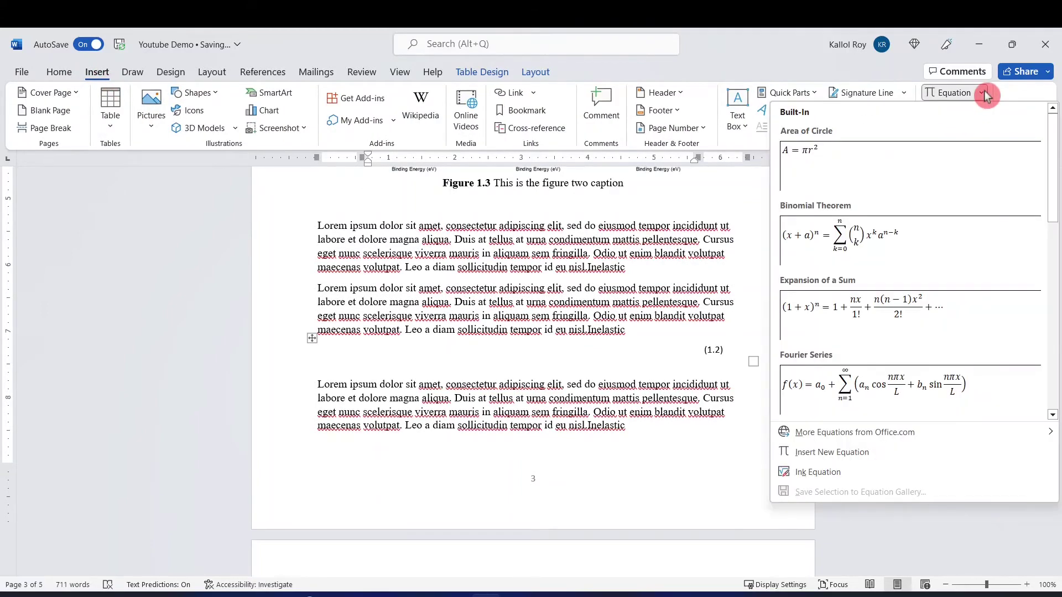
left_click(865, 234)
left_click(500, 421)
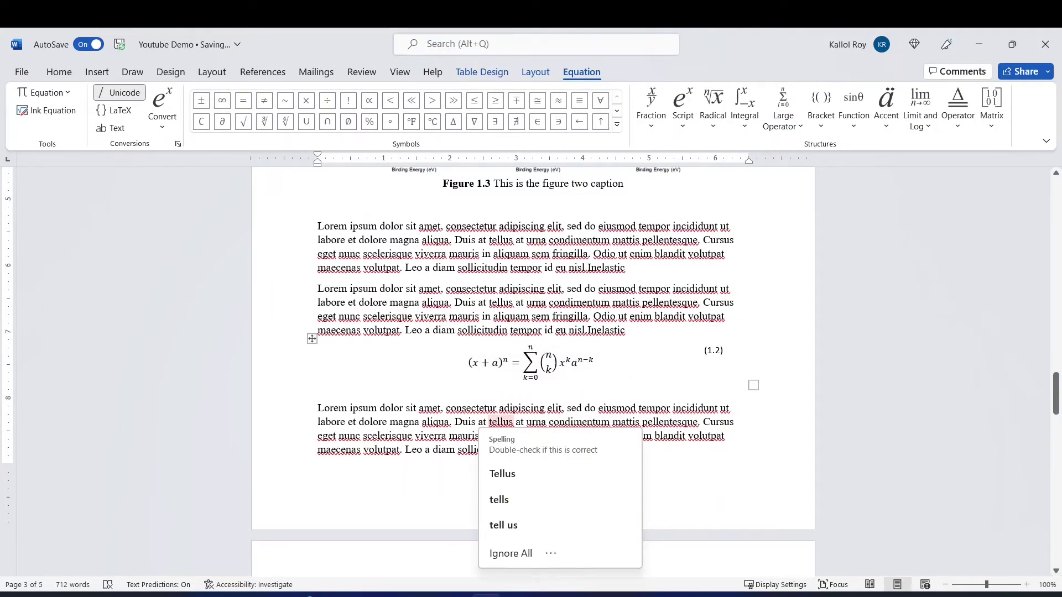
key("Escape")
Insert the saved MyEq Temp numbered equation on a new line directly below the Figure 1.2 caption.
scroll(498, 387, "up", 3)
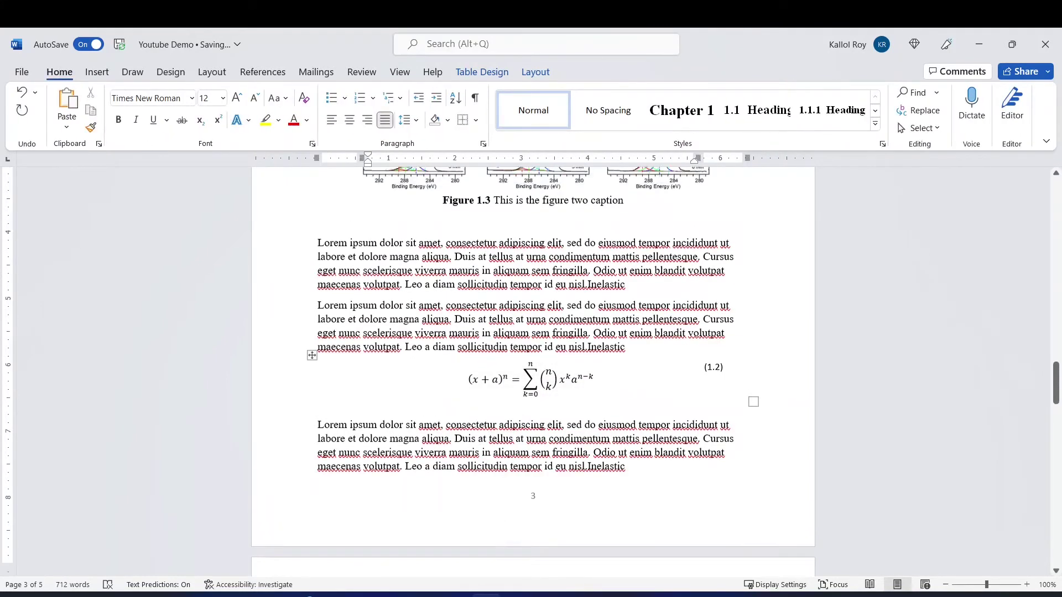
scroll(484, 382, "up", 20)
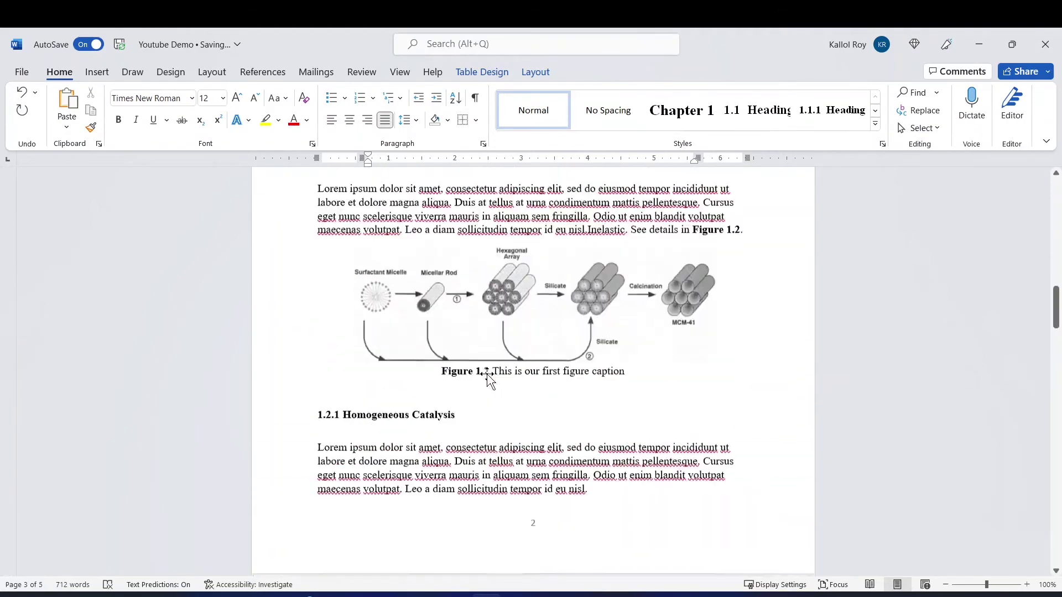
scroll(487, 377, "up", 10)
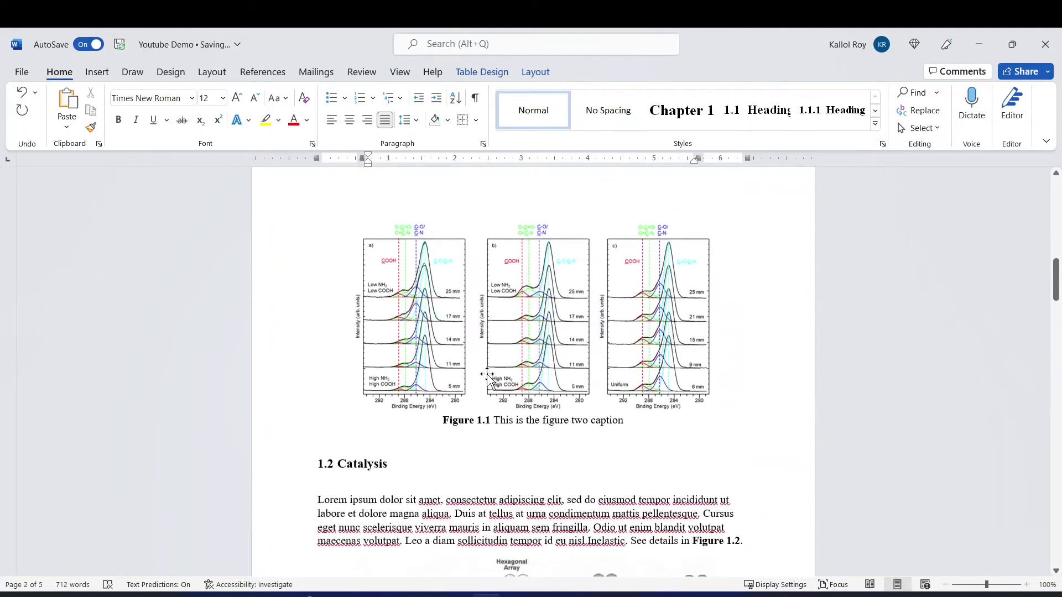
scroll(488, 379, "down", 15)
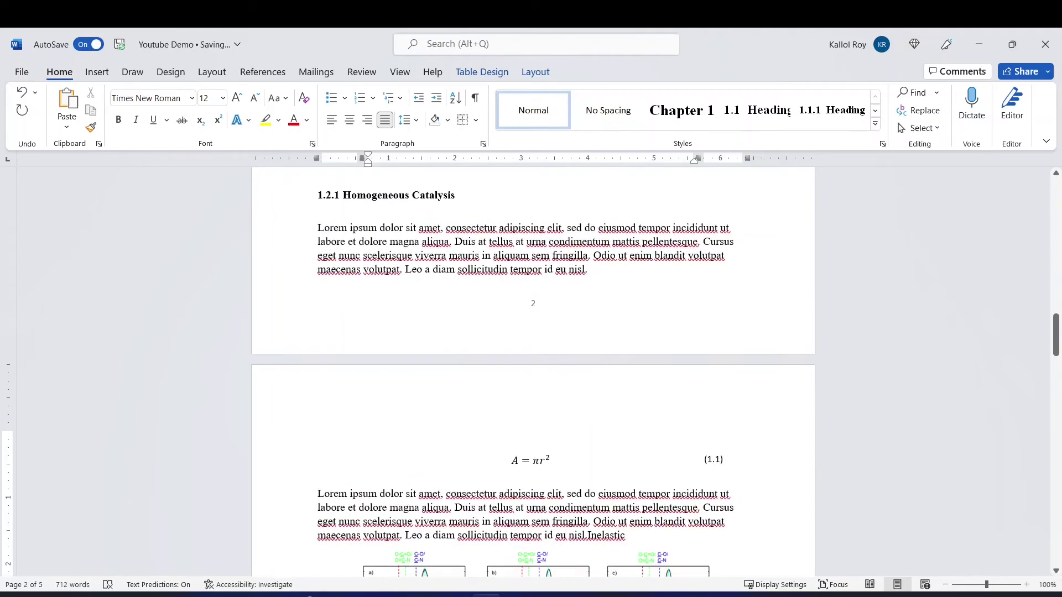
scroll(520, 416, "up", 8)
scroll(519, 415, "down", 3)
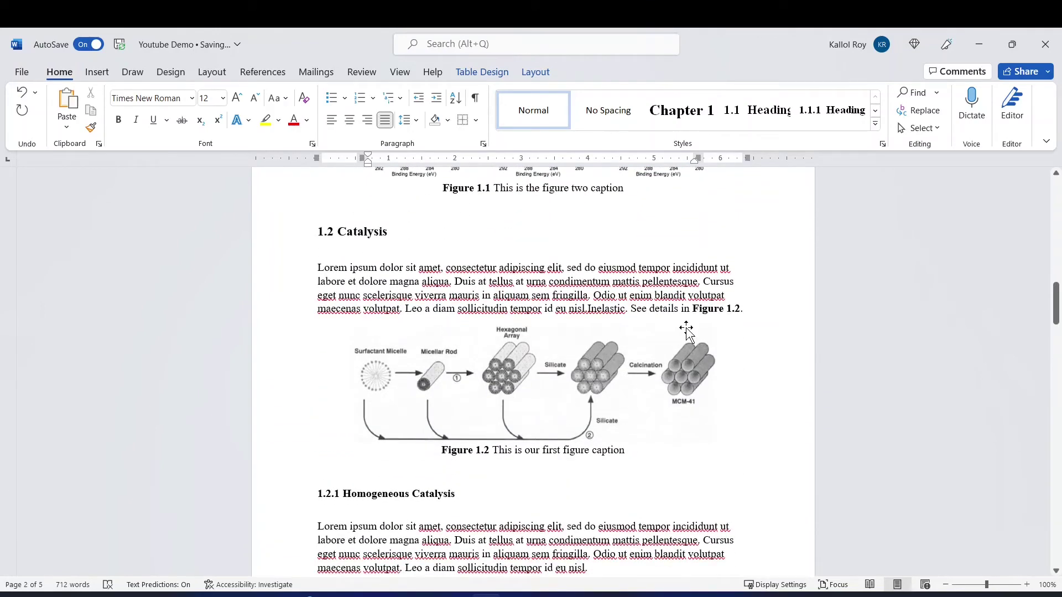
left_click(631, 451)
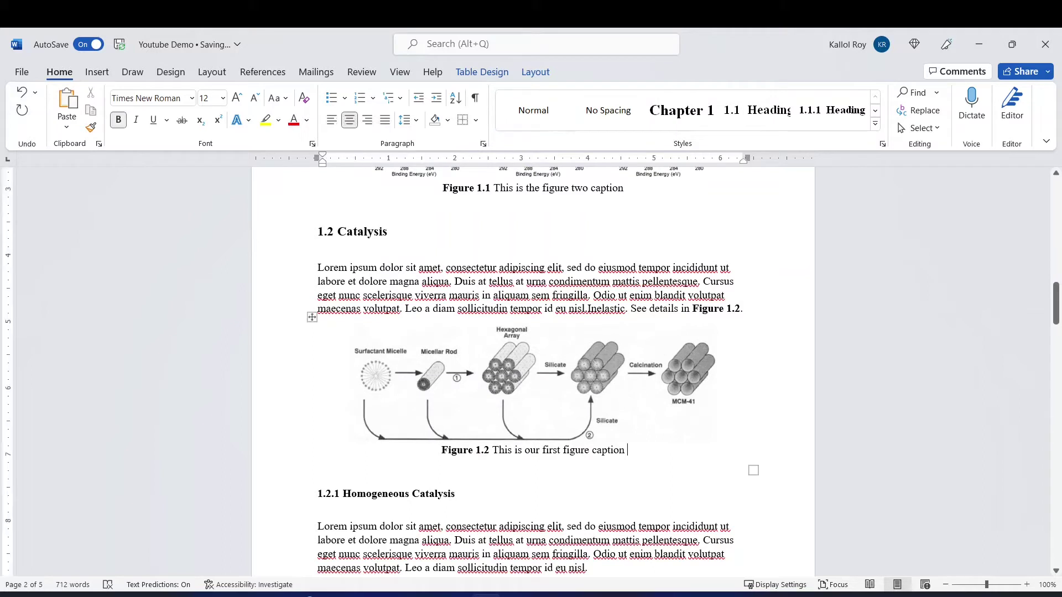
key("Return")
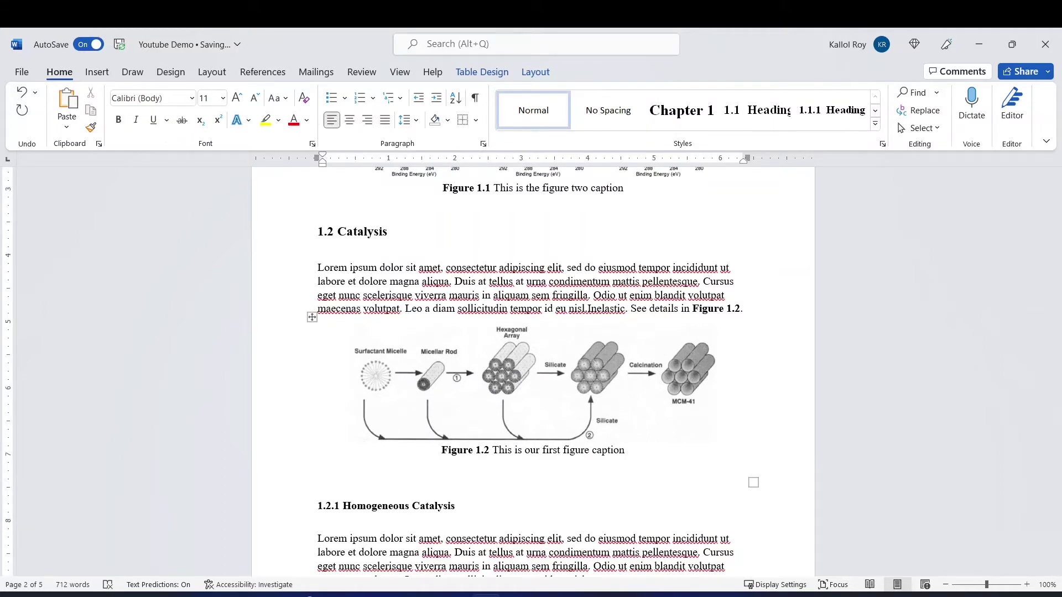
left_click(98, 73)
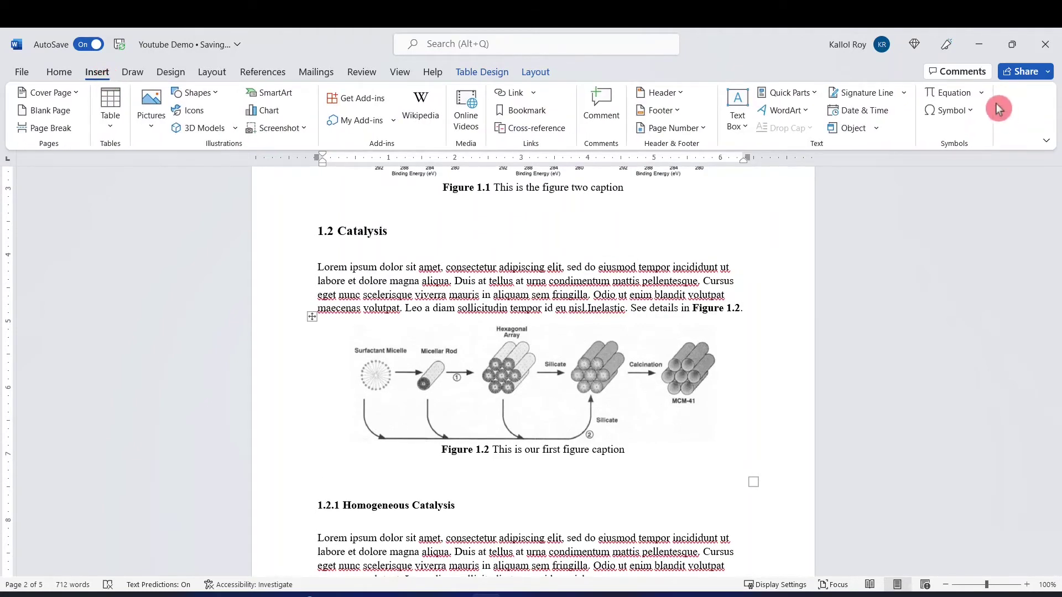
left_click(985, 94)
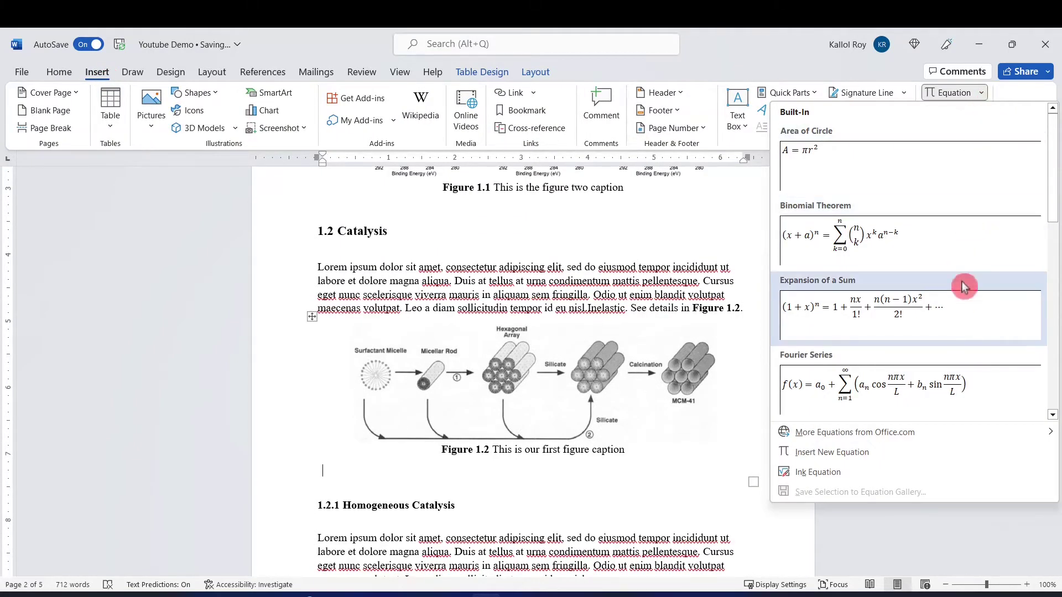
scroll(967, 310, "down", 10)
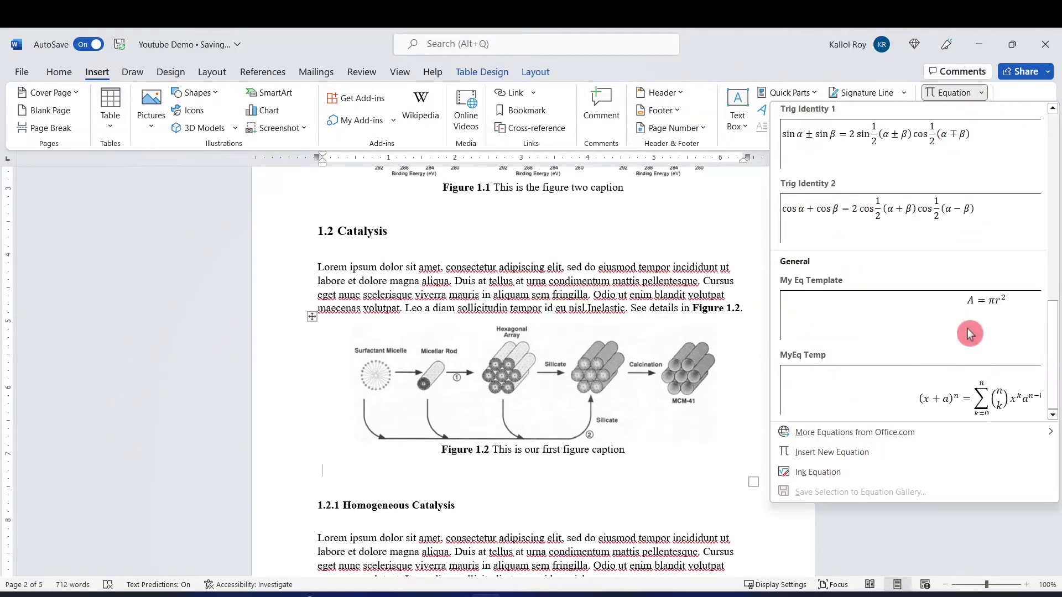
left_click(928, 393)
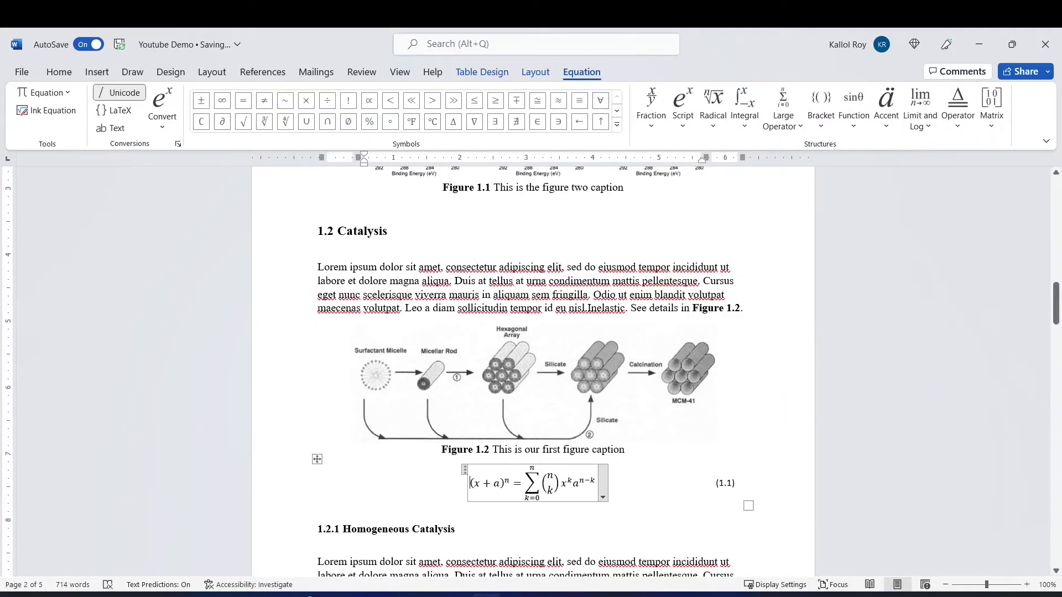
left_click(636, 517)
scroll(637, 518, "up", 1)
left_click(784, 502)
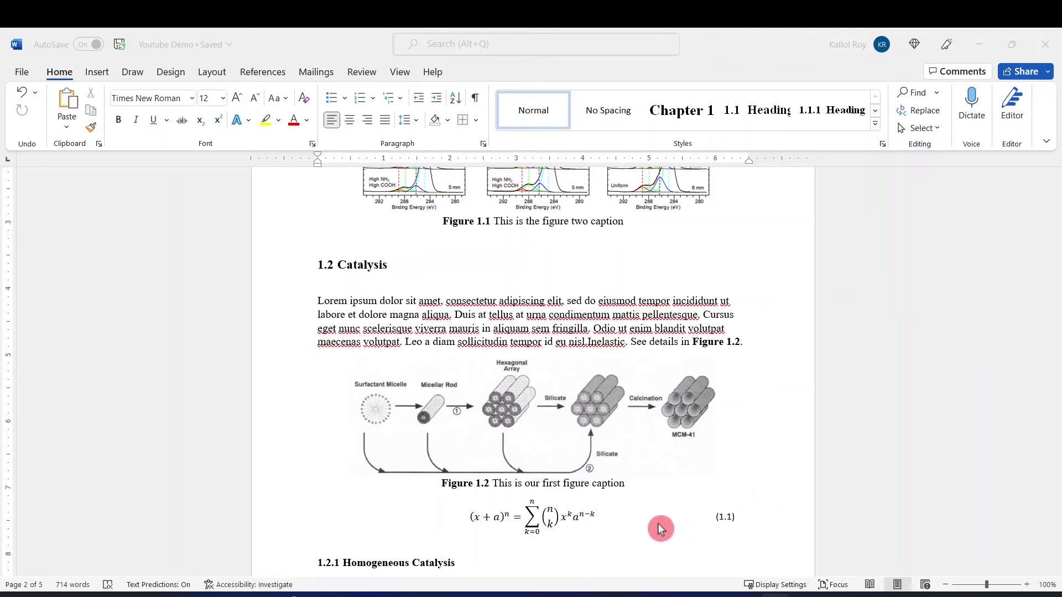
left_click(722, 504)
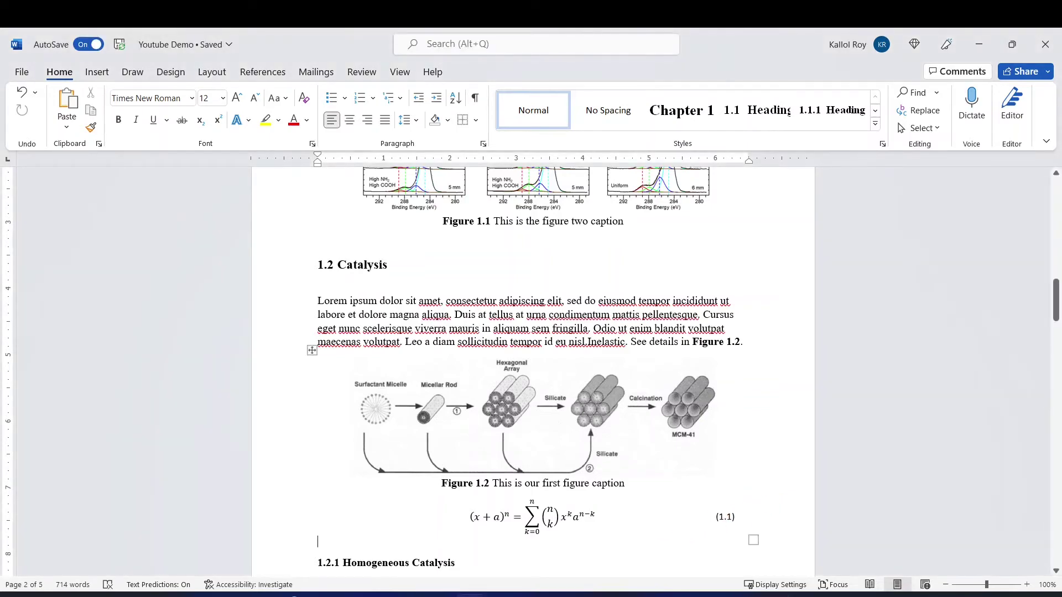
Compare the number of the equation below Figure 1.2 with that of the circle area equation on the following page.
scroll(657, 469, "down", 12)
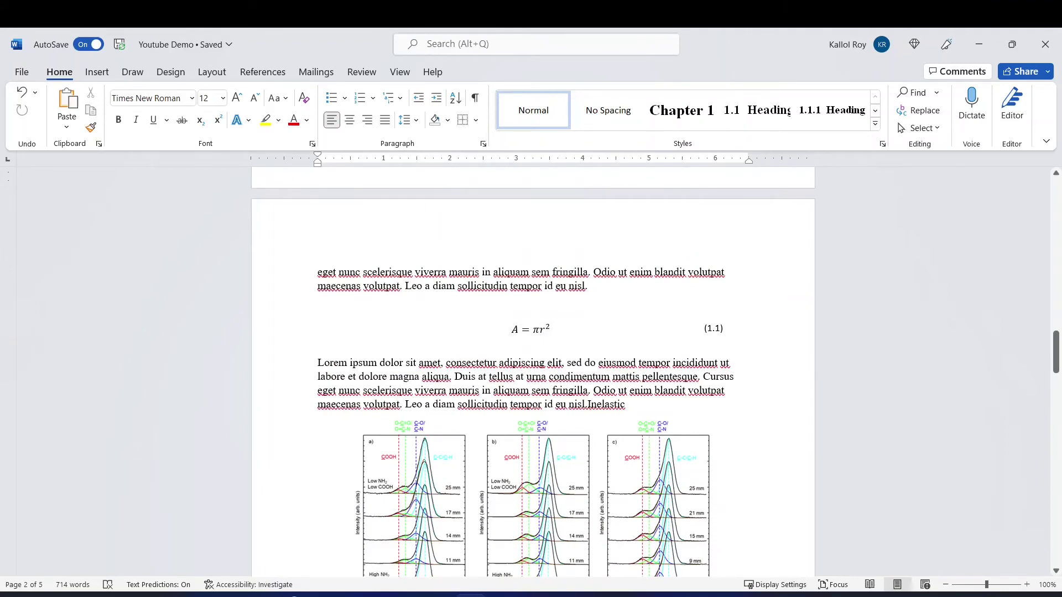
scroll(615, 451, "up", 2)
scroll(614, 451, "down", 2)
scroll(614, 451, "up", 2)
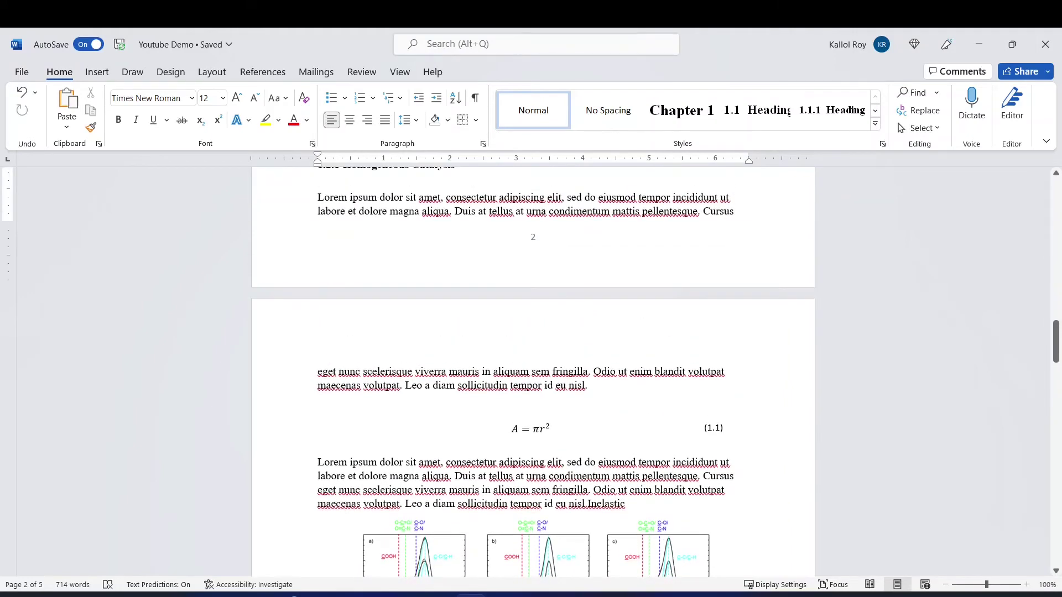
scroll(614, 429, "up", 3)
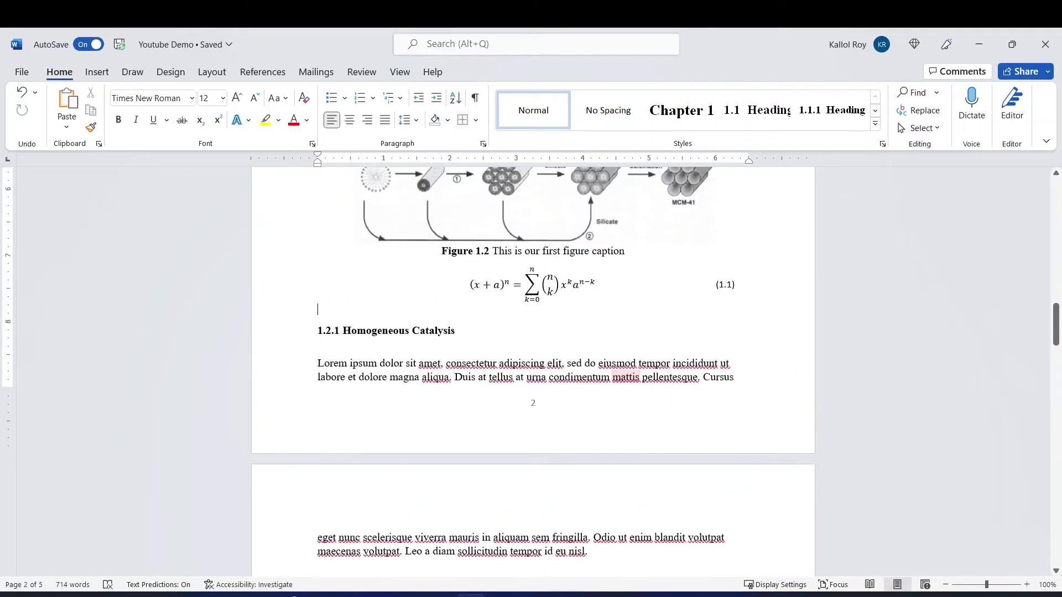
scroll(534, 372, "down", 4)
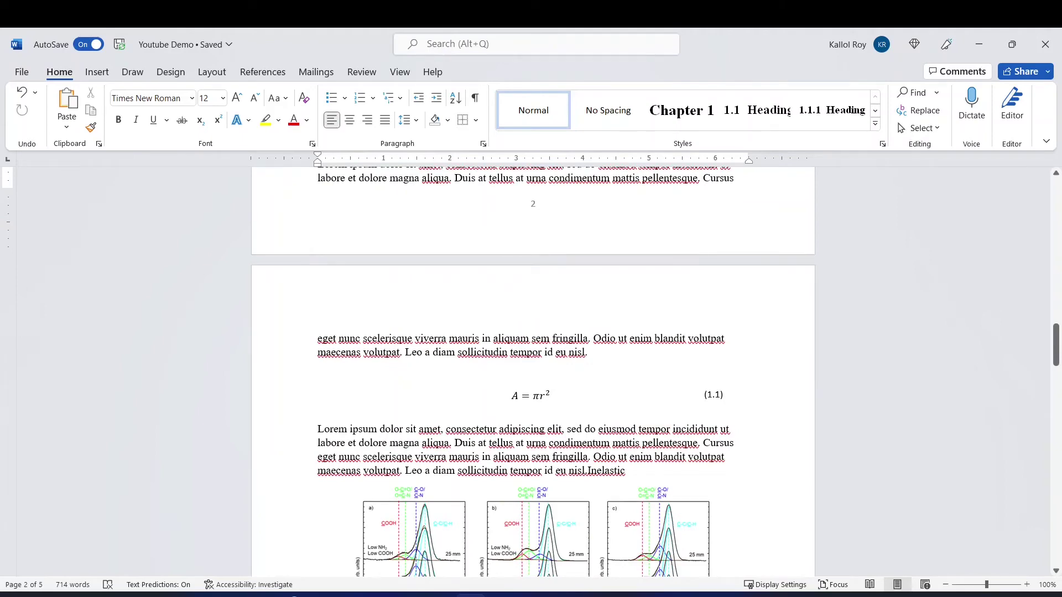
scroll(743, 427, "up", 1)
left_click(743, 427)
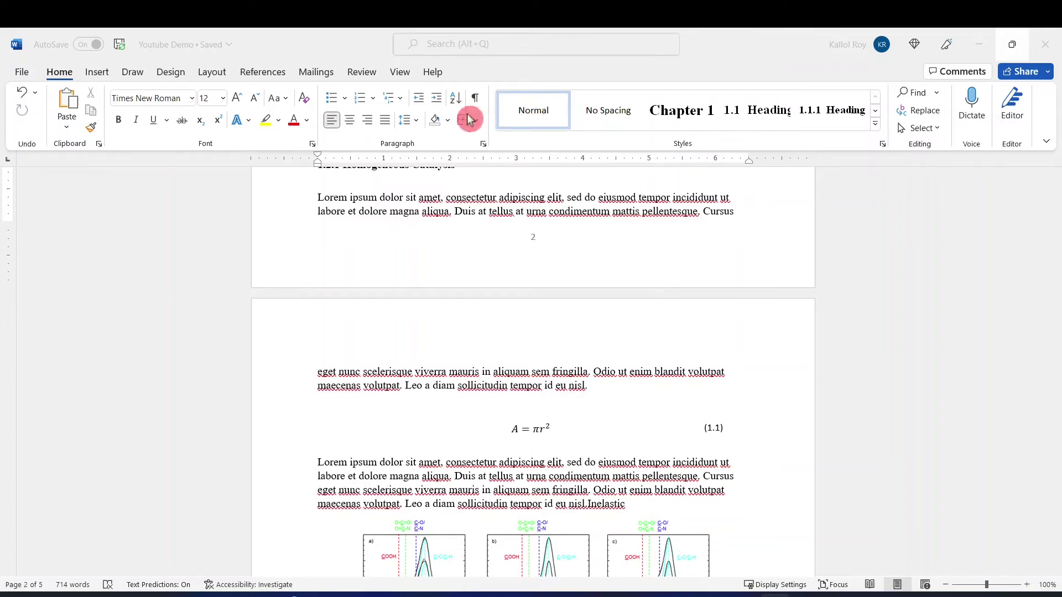
Select the entire document and start updating all of its fields.
left_click(939, 132)
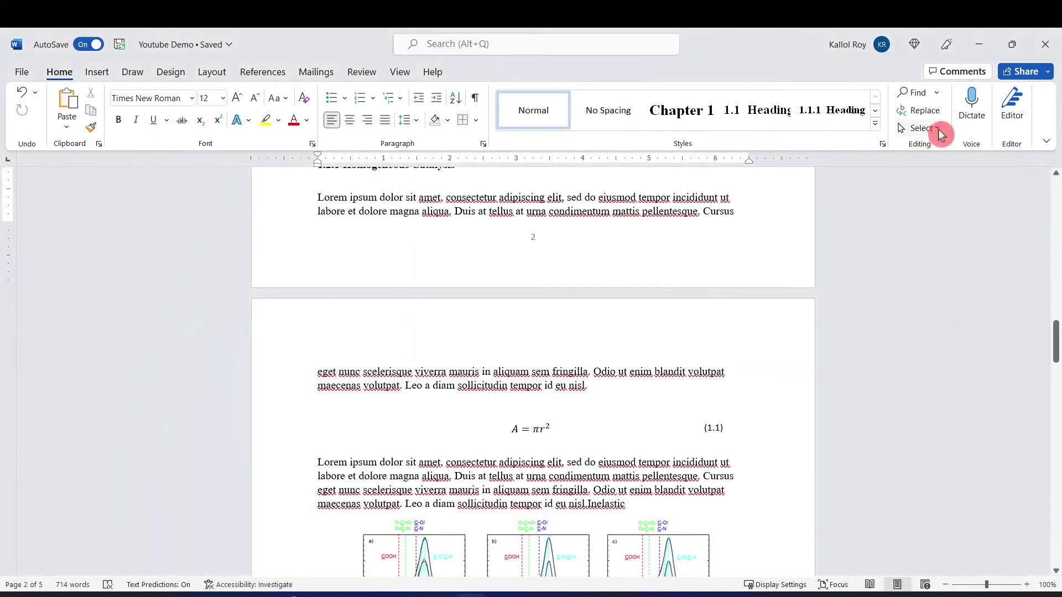
left_click(939, 131)
left_click(912, 153)
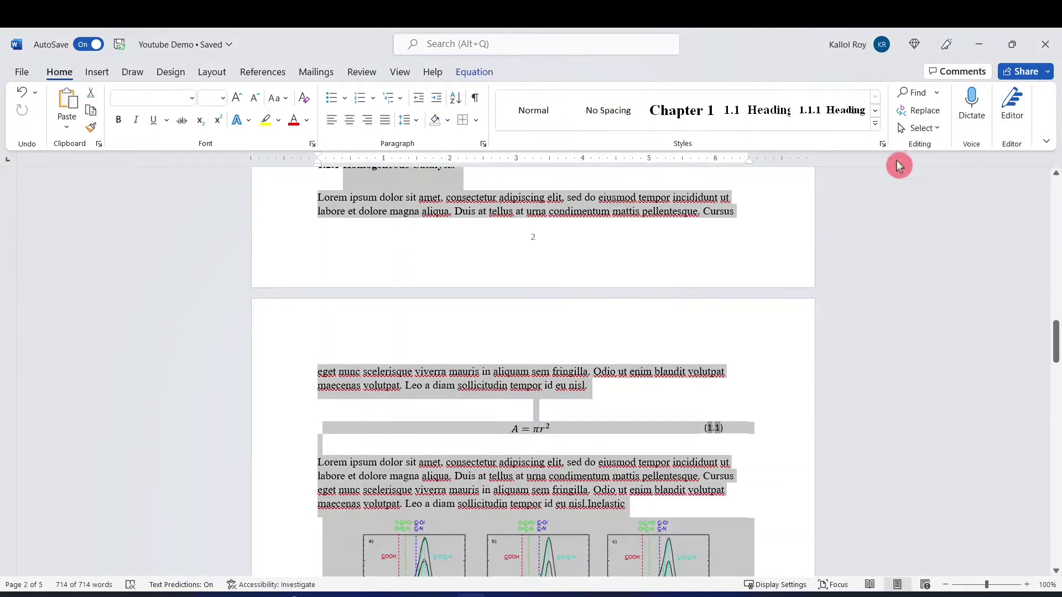
right_click(592, 202)
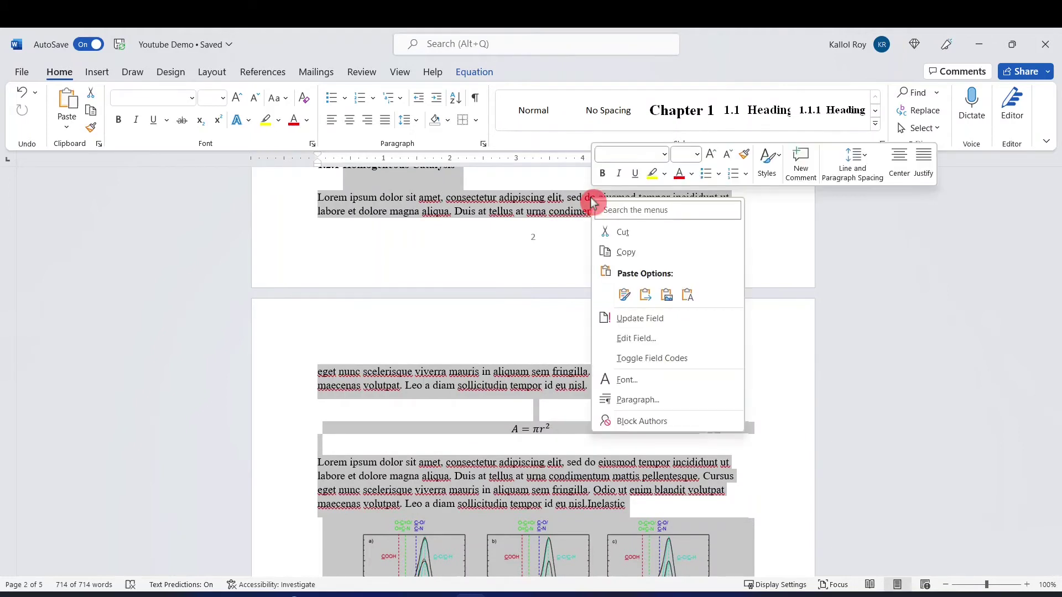
left_click(624, 321)
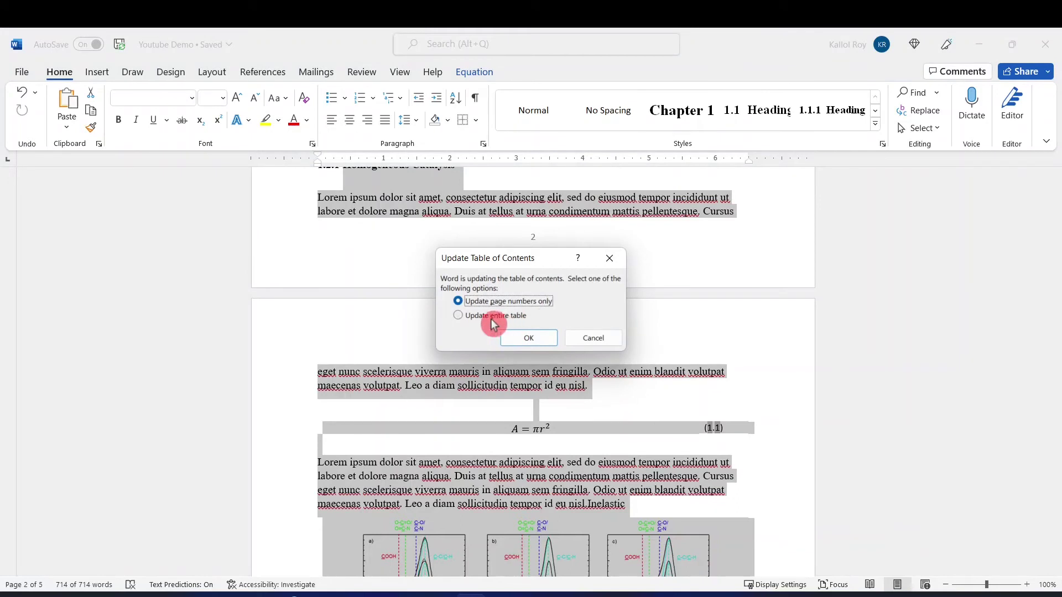
Update the entire table of contents and the entire table of figures to complete the renumbering of the equations.
left_click(471, 320)
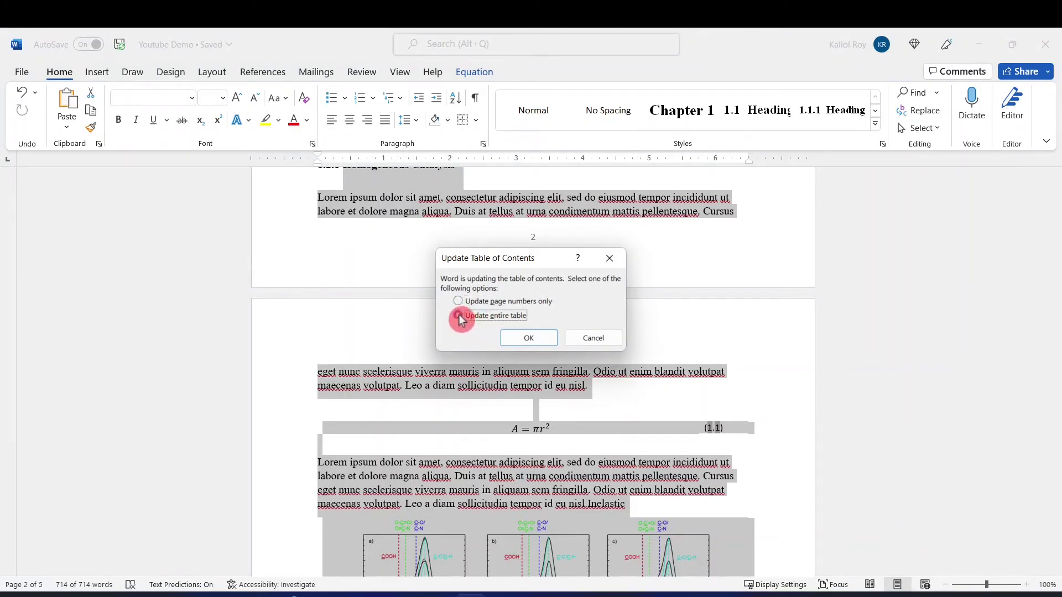
left_click(532, 339)
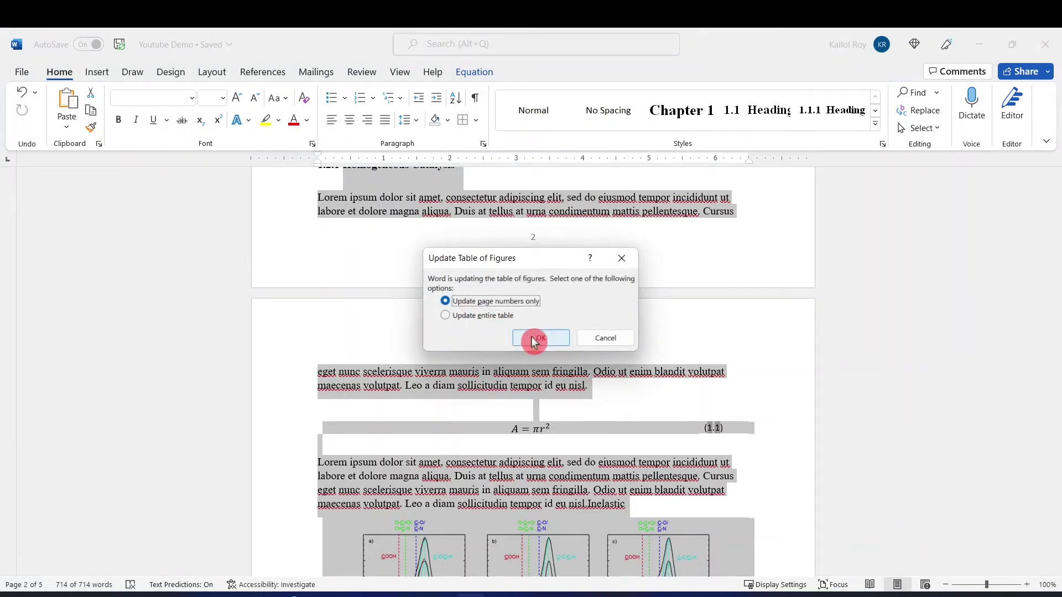
left_click(446, 316)
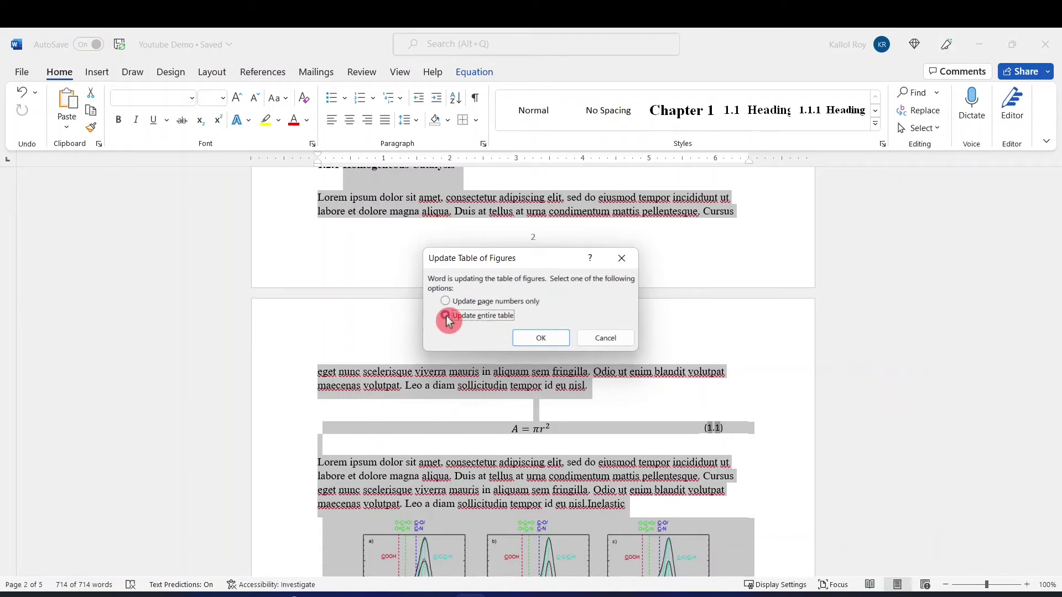
left_click(542, 338)
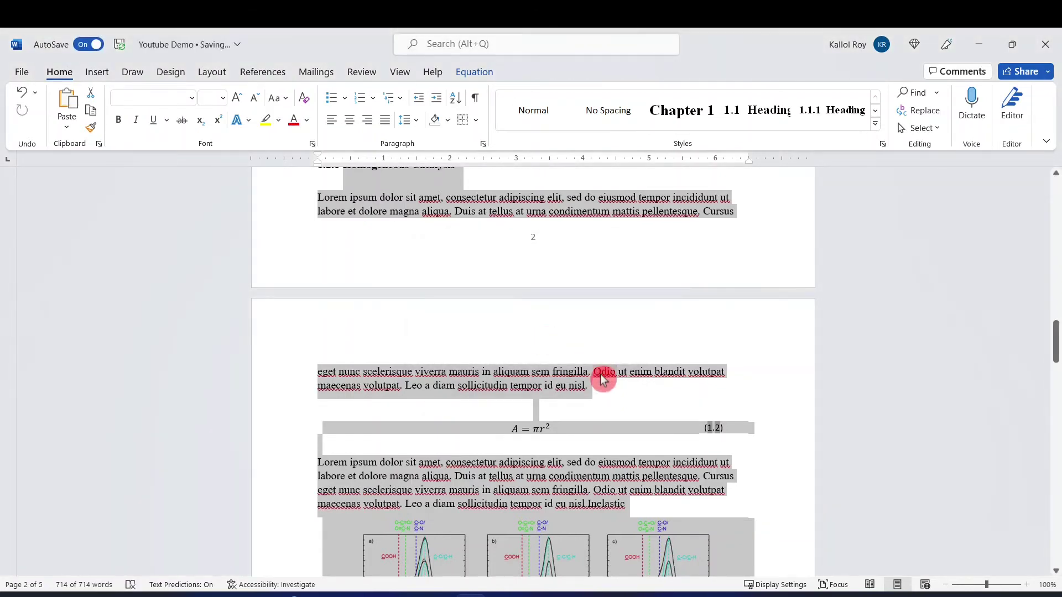
right_click(597, 372)
scroll(603, 376, "up", 4)
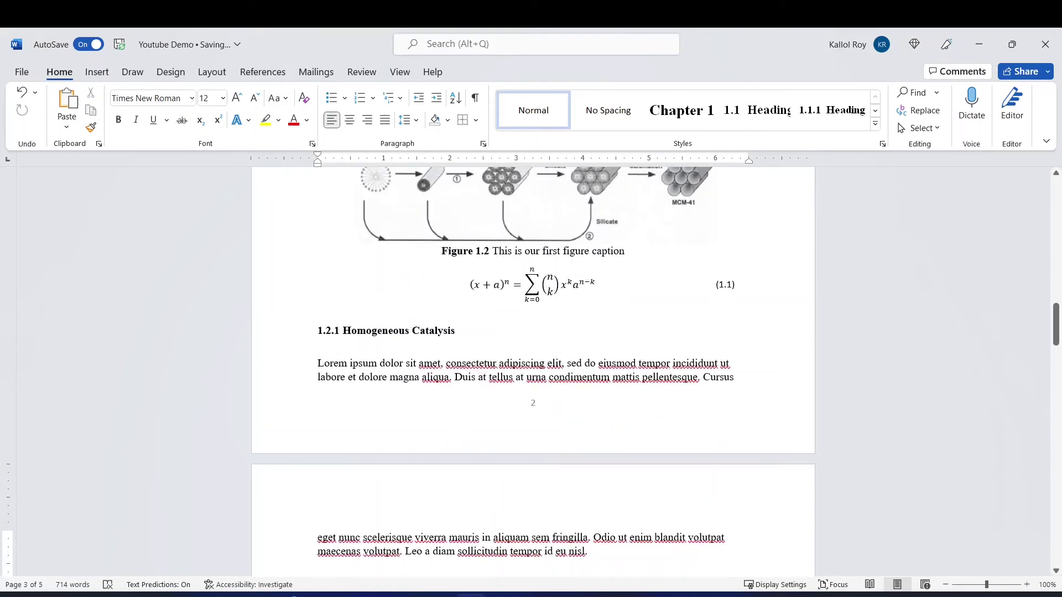
scroll(533, 365, "up", 2)
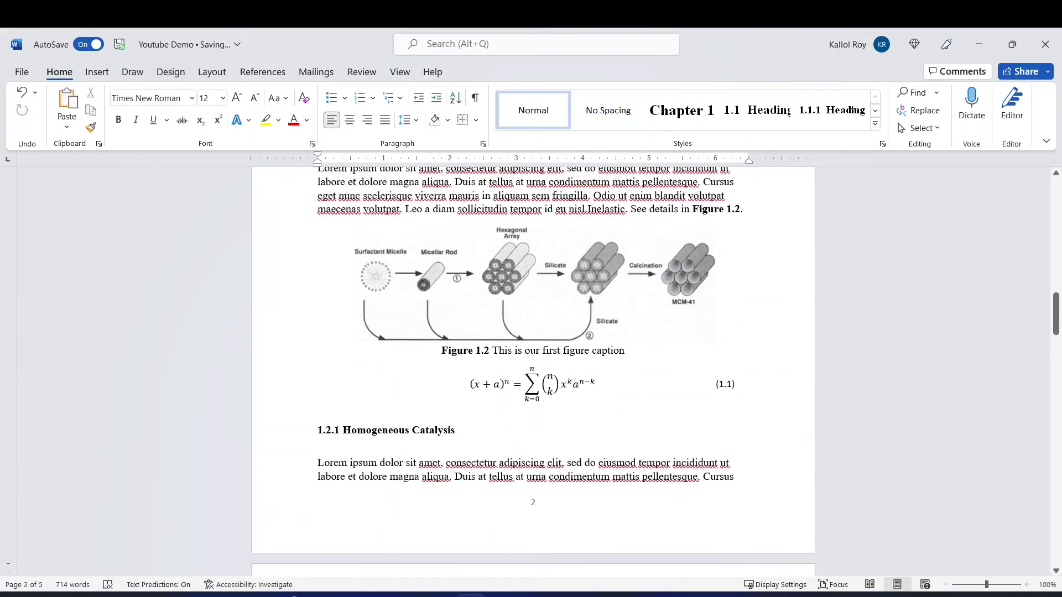
scroll(655, 403, "down", 5)
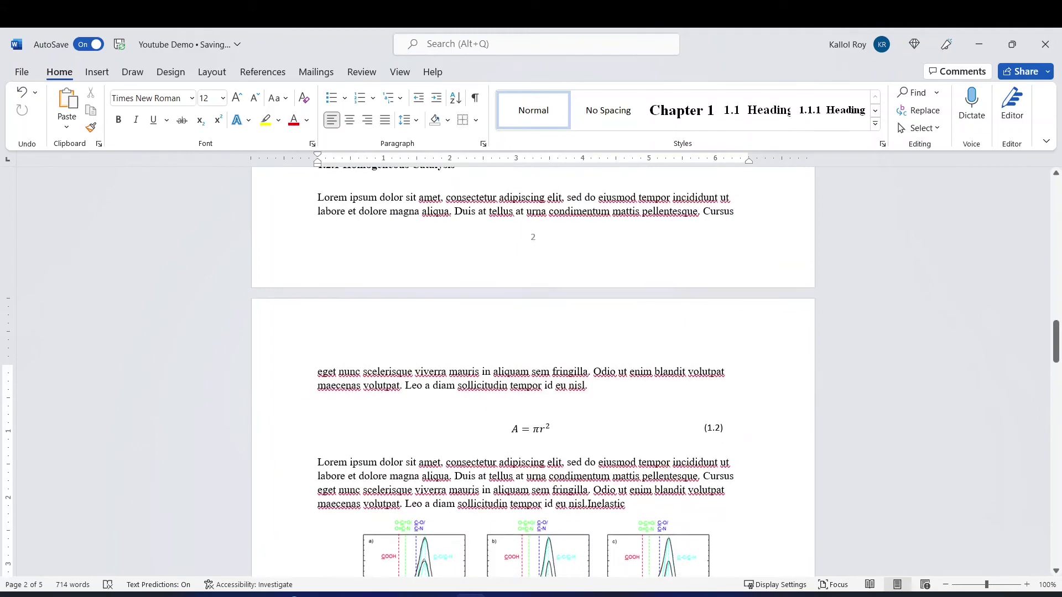
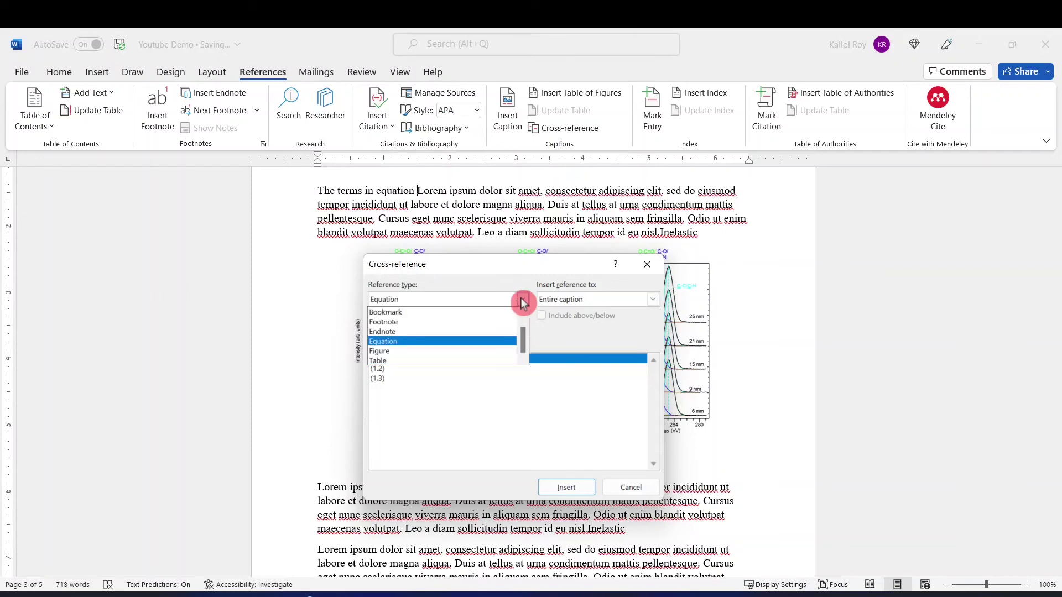
Insert a hyperlinked cross-reference to the entire caption of equation (1.2) after the words "The terms in equation".
left_click(488, 341)
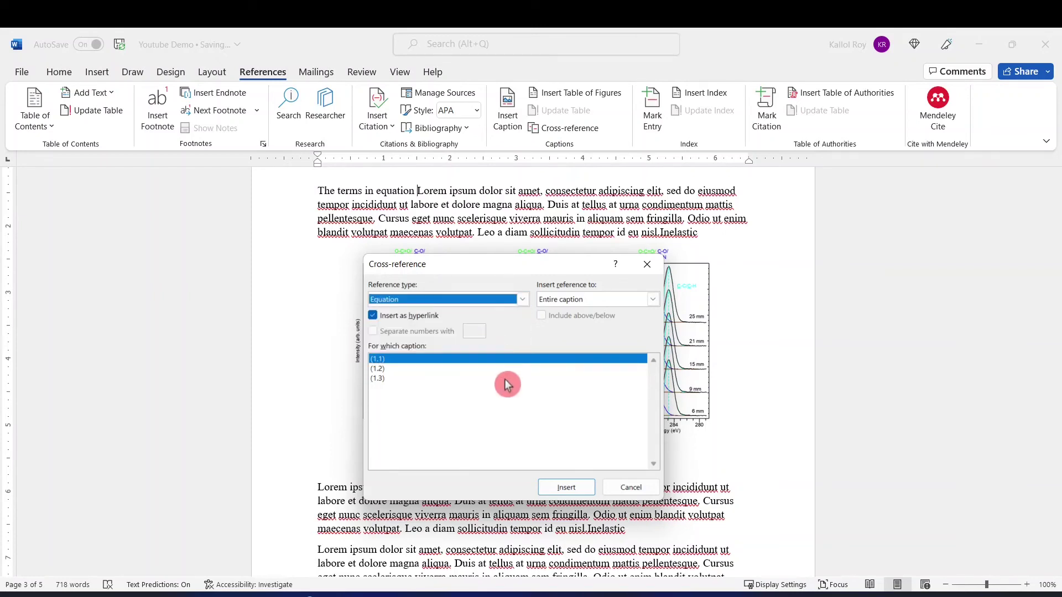
left_click(381, 369)
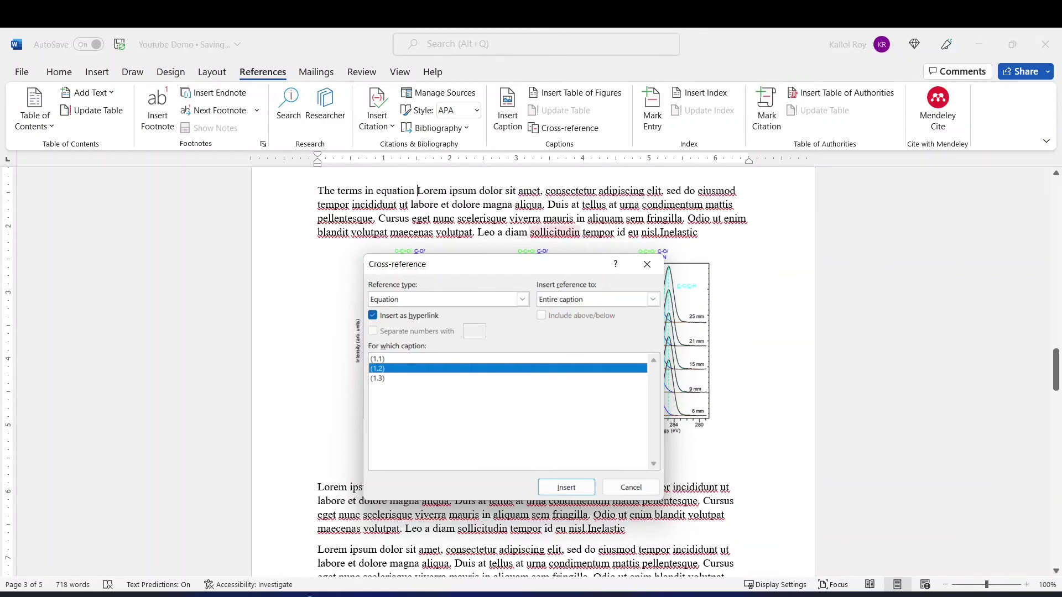
left_click(513, 131)
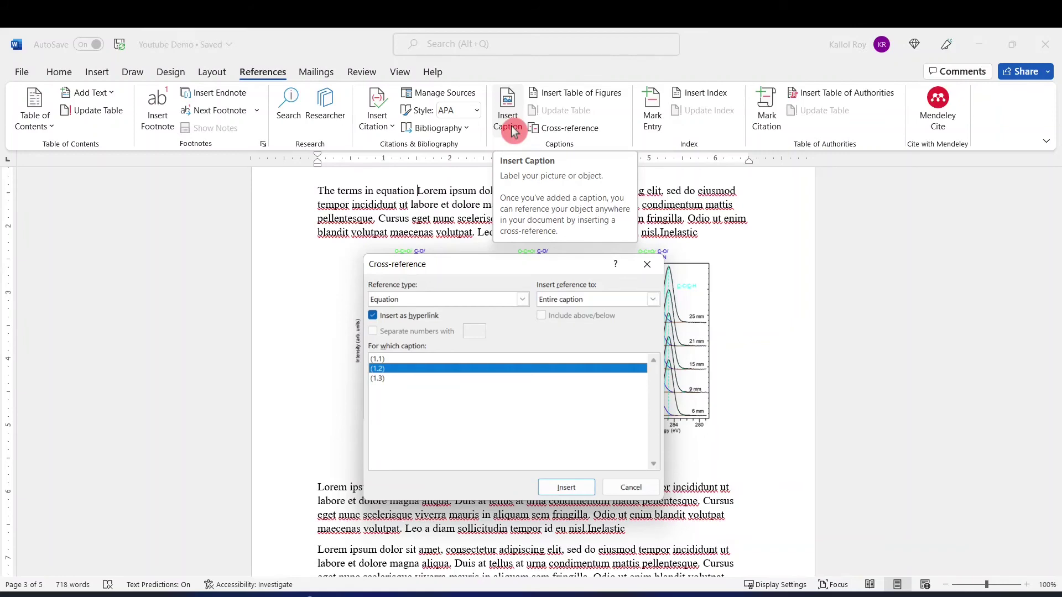
left_click(565, 490)
left_click(631, 487)
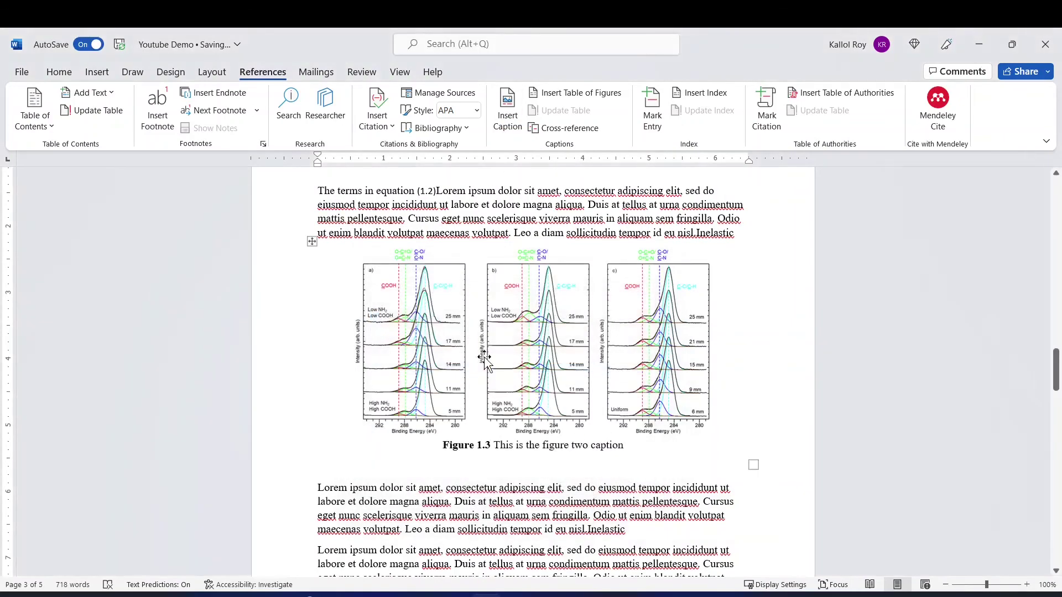
Compare the inserted equation cross-reference in the paragraph above Figure 1.3 with the numbers of the surrounding equations.
scroll(485, 360, "up", 3)
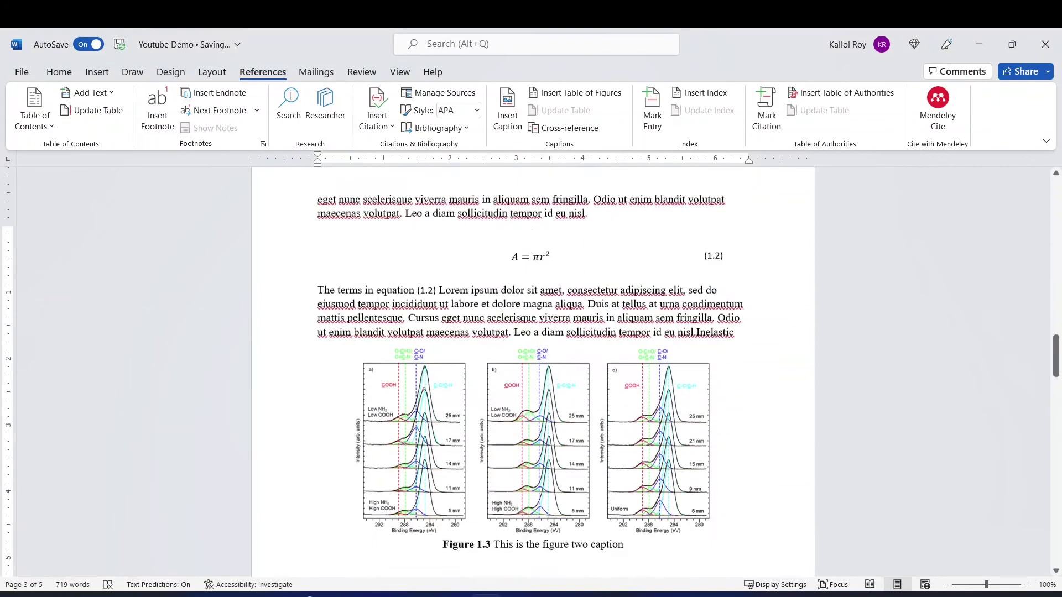
scroll(531, 360, "up", 2)
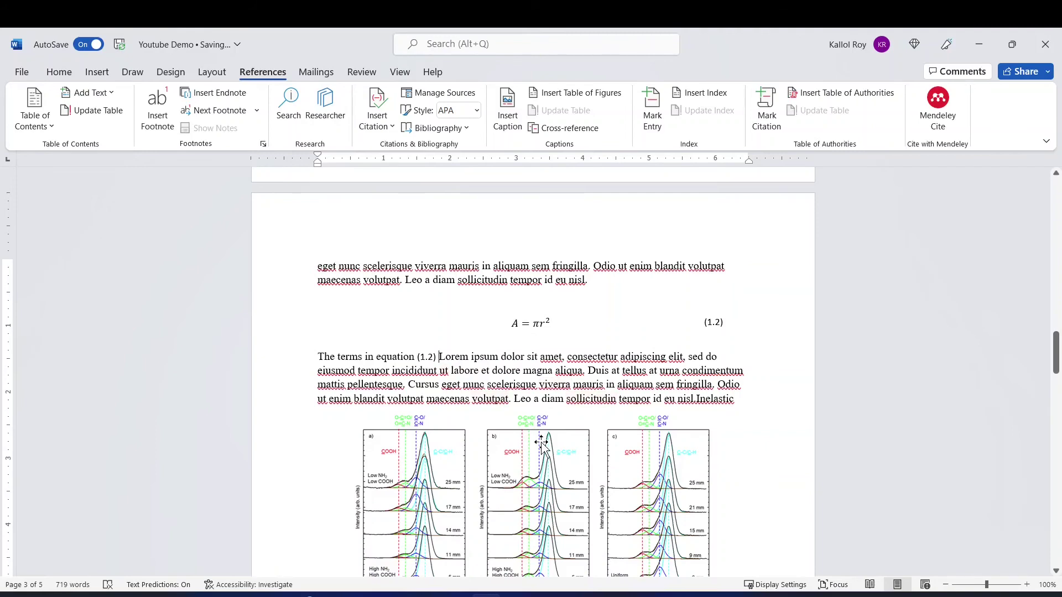
scroll(534, 387, "up", 7)
scroll(534, 371, "down", 3)
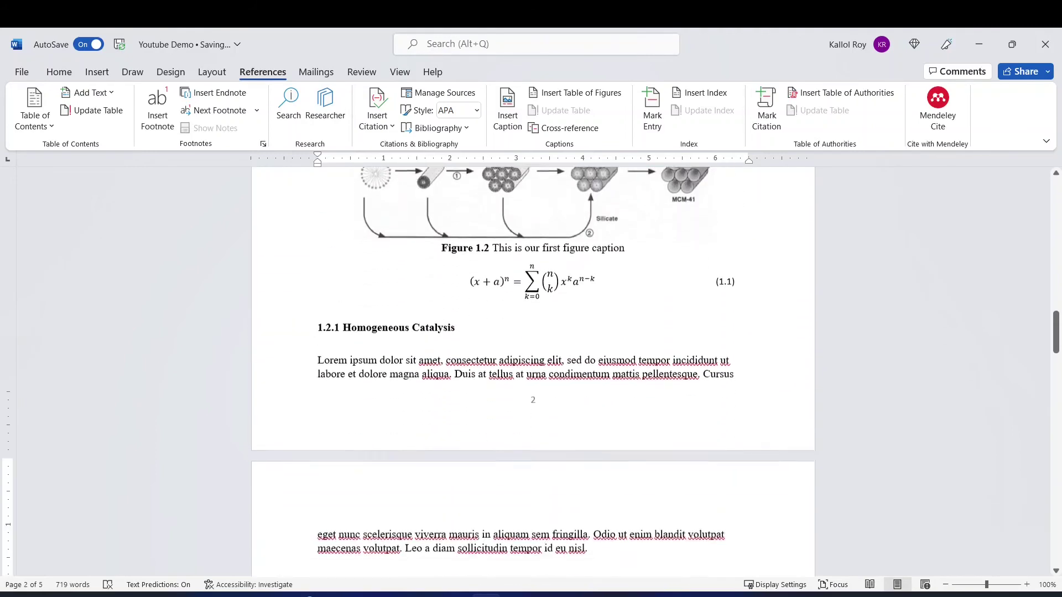
scroll(534, 370, "down", 3)
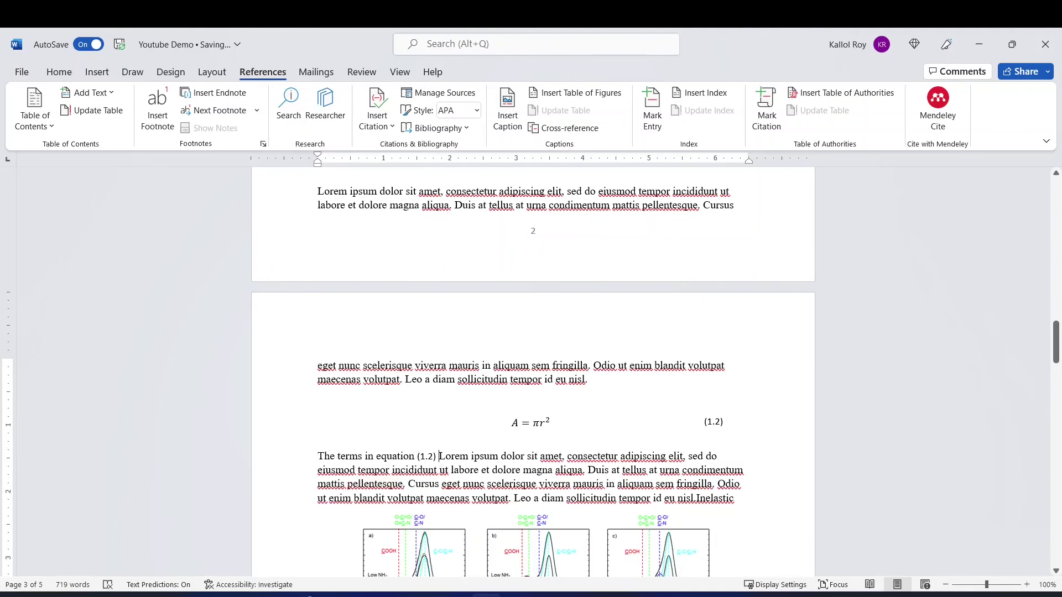
left_click(439, 457)
scroll(631, 398, "down", 5)
scroll(631, 399, "up", 4)
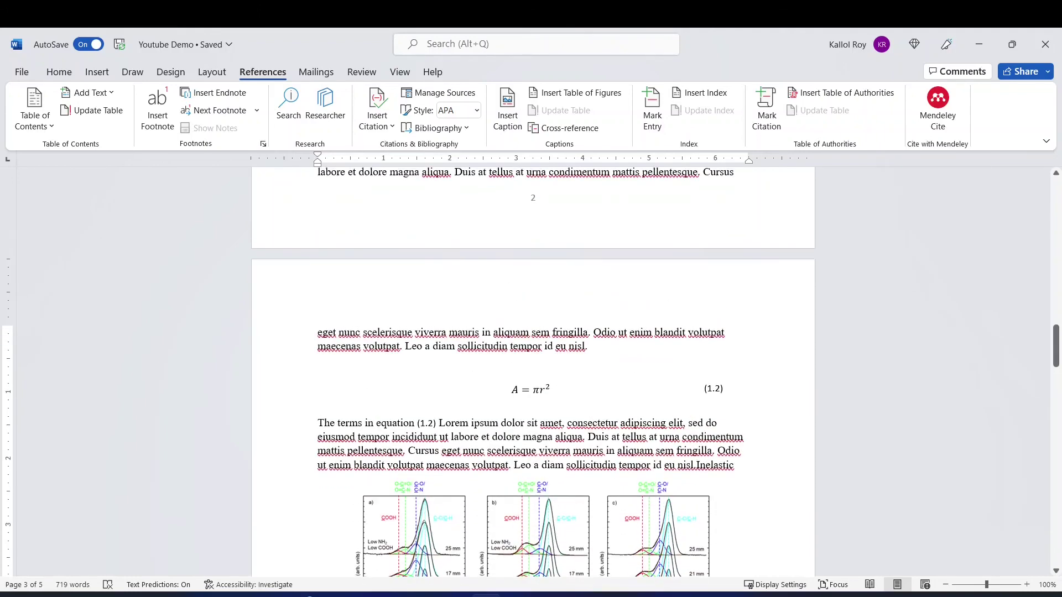